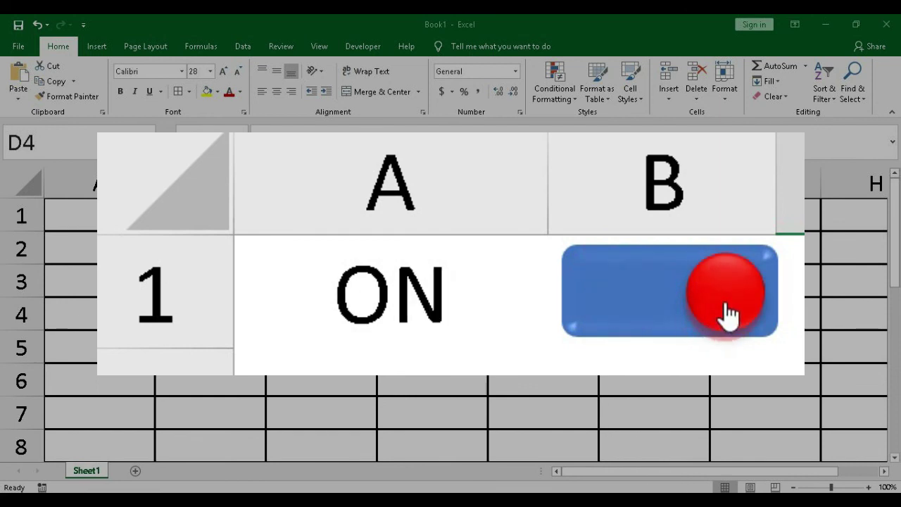
Toggle the finished switch in cell B1 several times to examine how it alternates cell A1 between ON and OFF
click(727, 315)
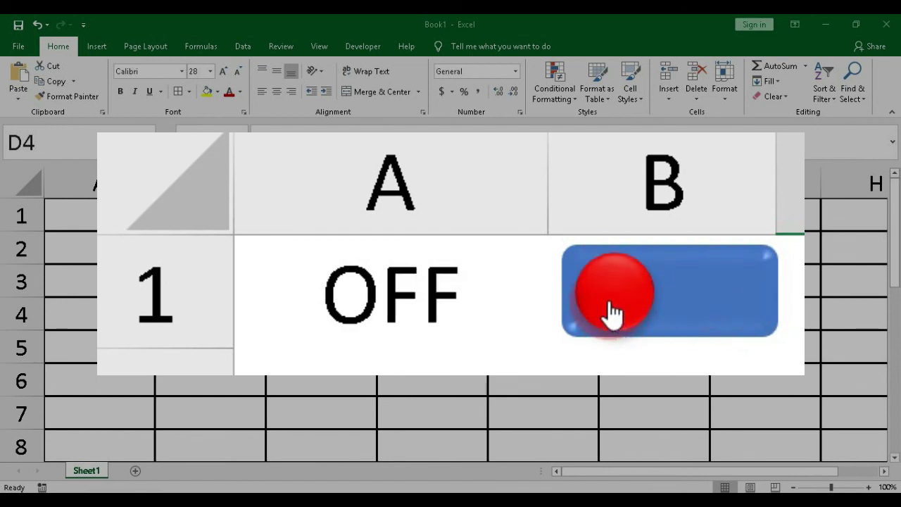
click(612, 301)
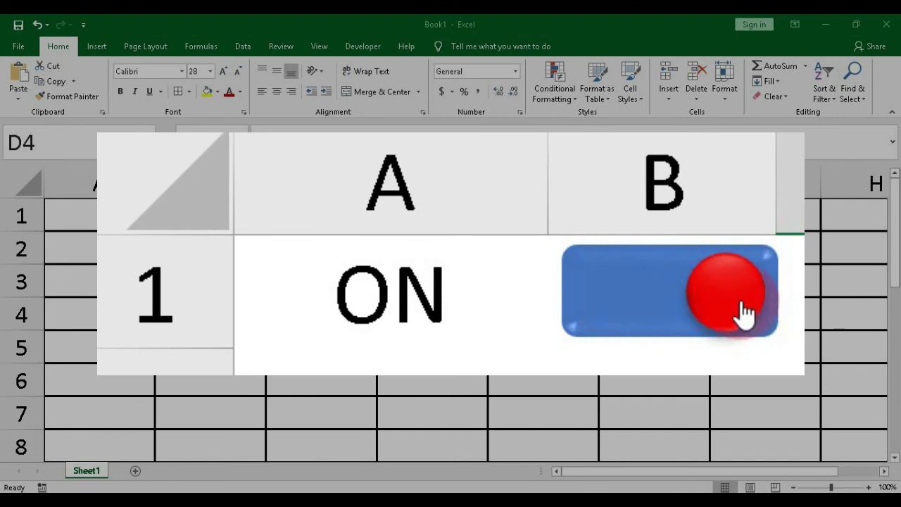
click(739, 309)
click(612, 301)
click(735, 312)
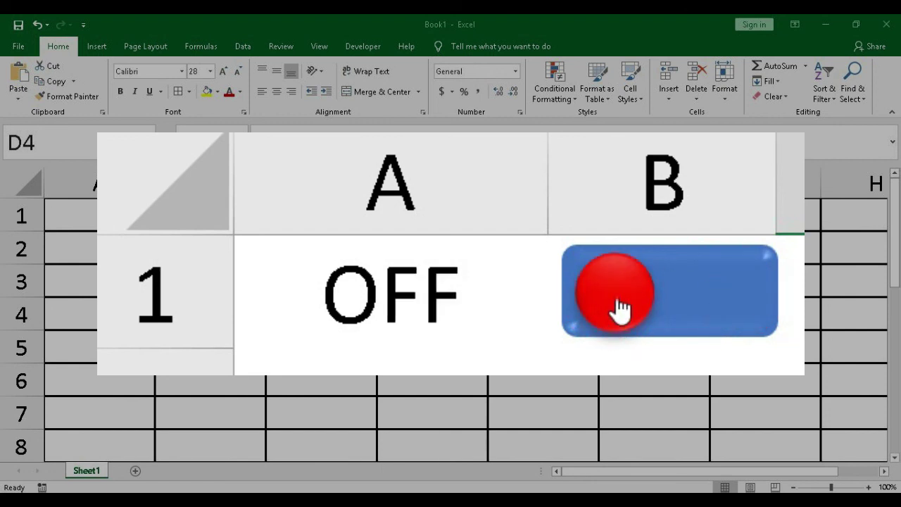
click(618, 306)
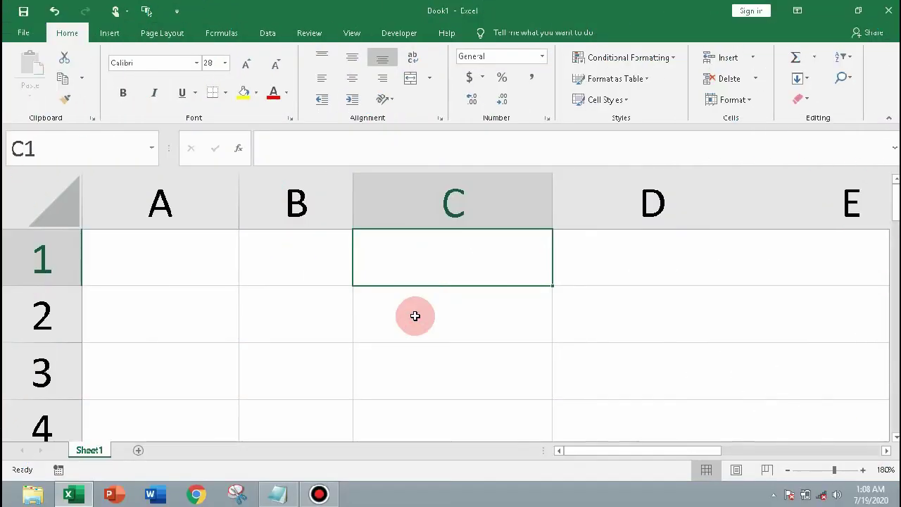
Draw a rounded rectangle about 0.2 in high and 0.44 in wide in cell B1
click(415, 317)
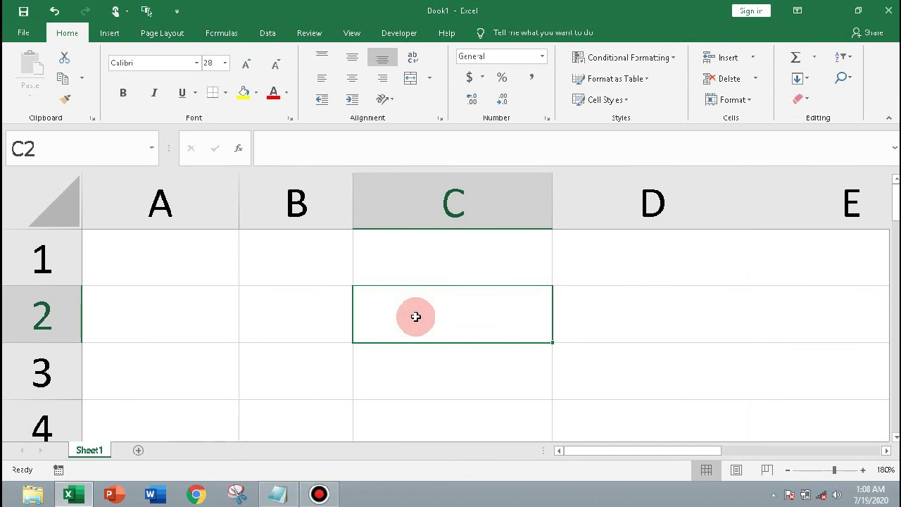
click(112, 33)
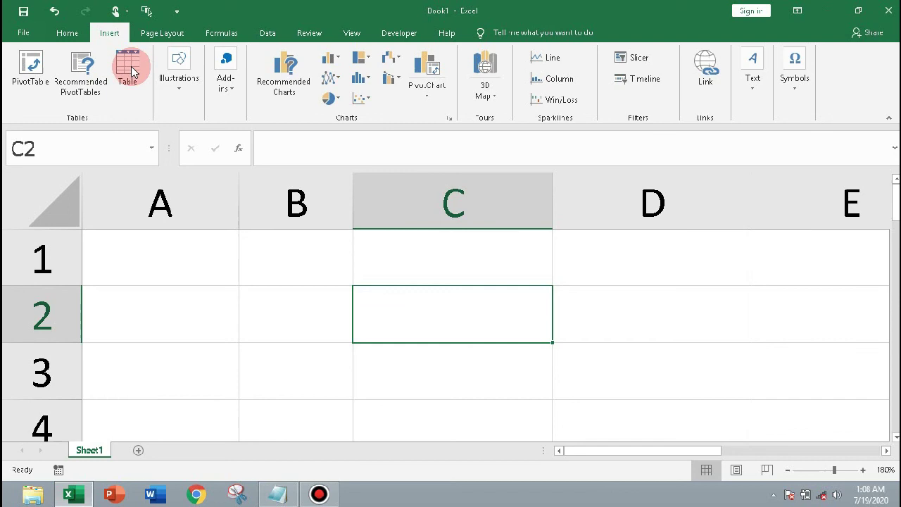
click(169, 88)
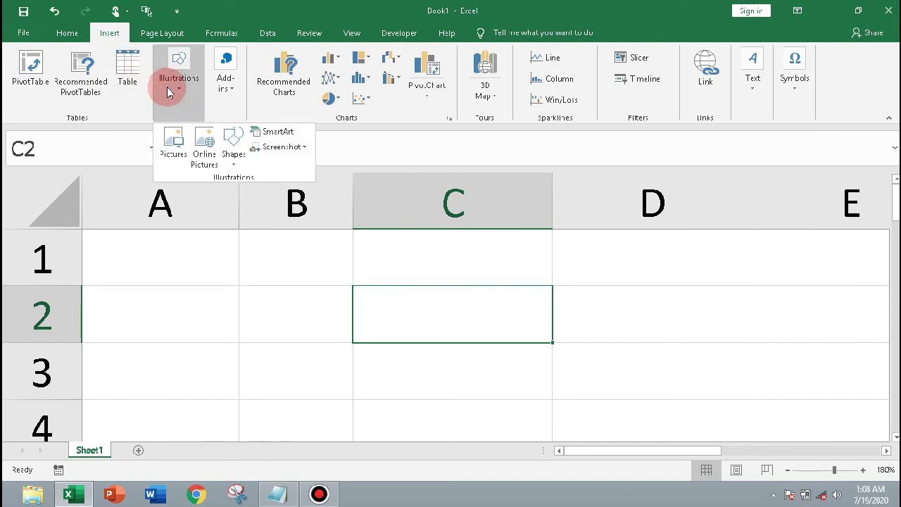
click(233, 145)
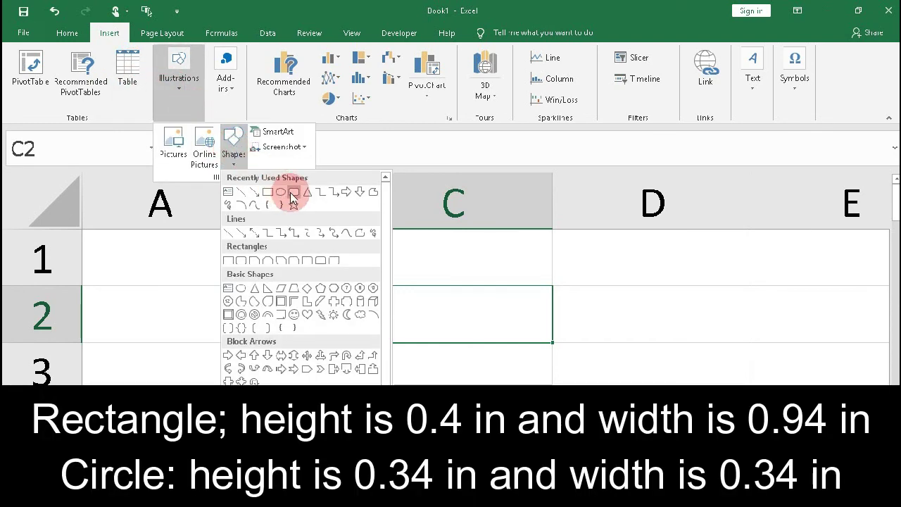
click(292, 193)
drag(262, 243, 315, 266)
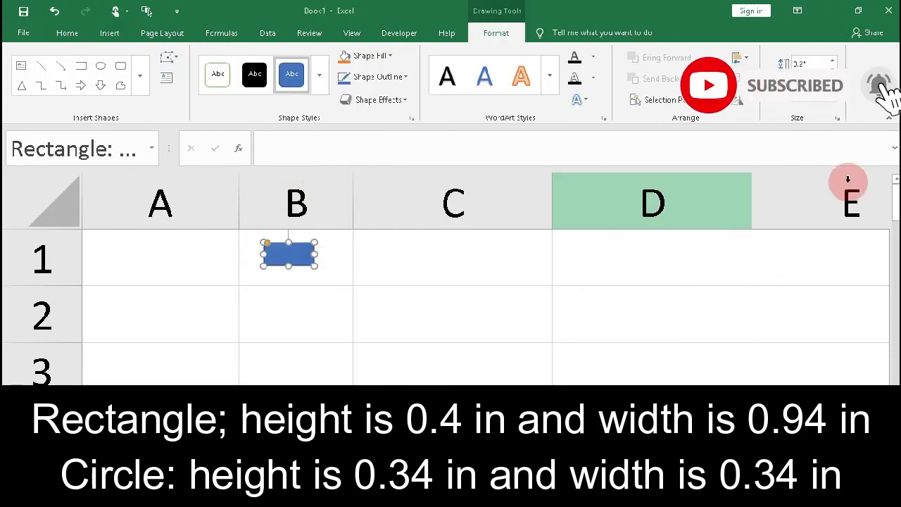
Set the rounded rectangle's height to 0.4 in and its width to 0.88 in
click(837, 117)
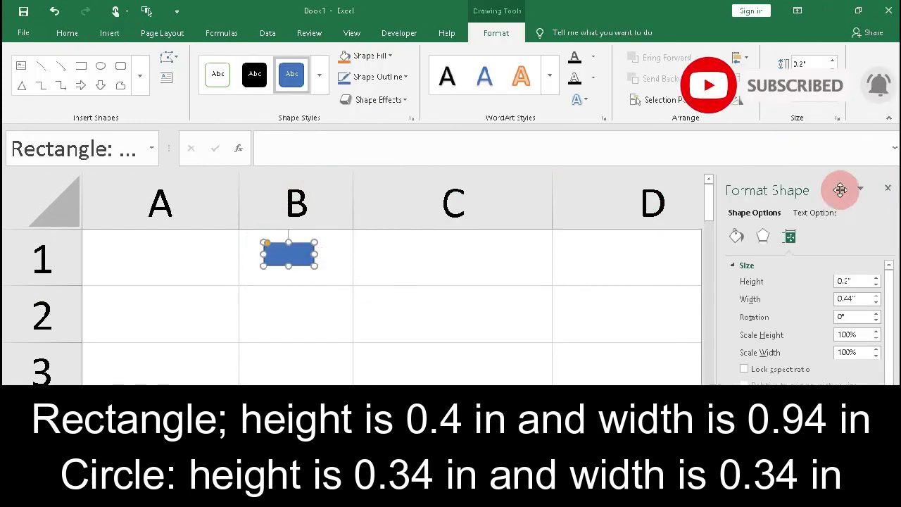
click(849, 280)
key(BackSpace)
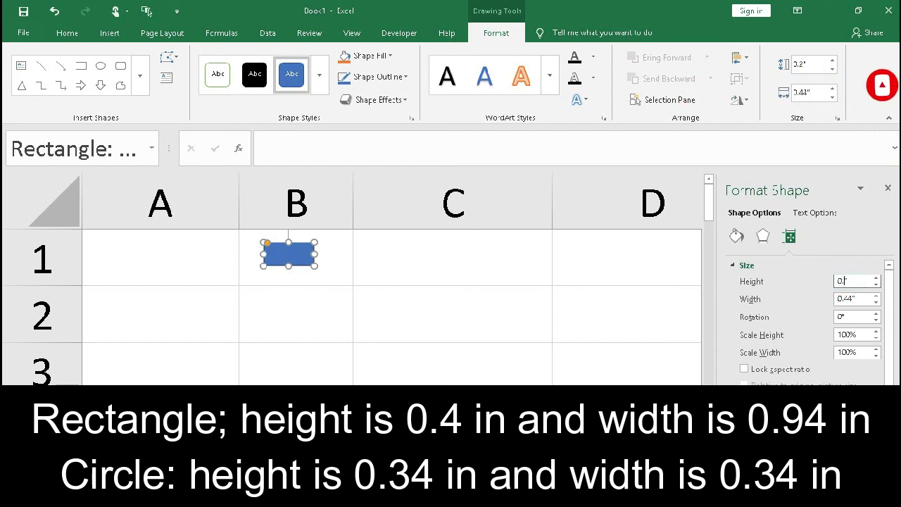
text(4)
click(850, 298)
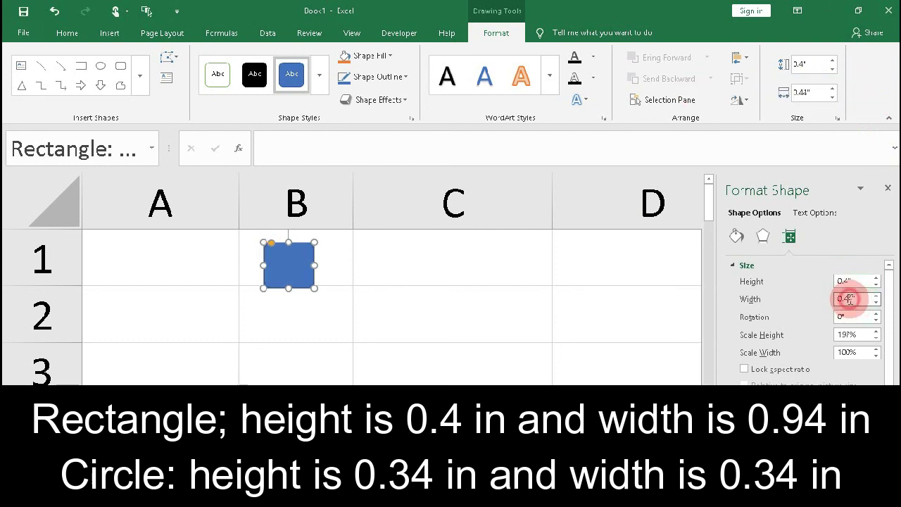
key(BackSpace)
key(BackSpace)
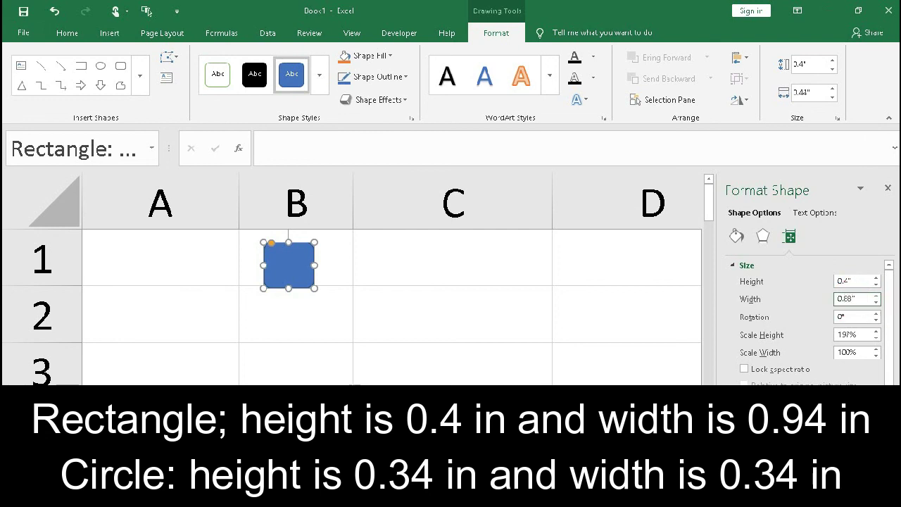
text(88)
key(Return)
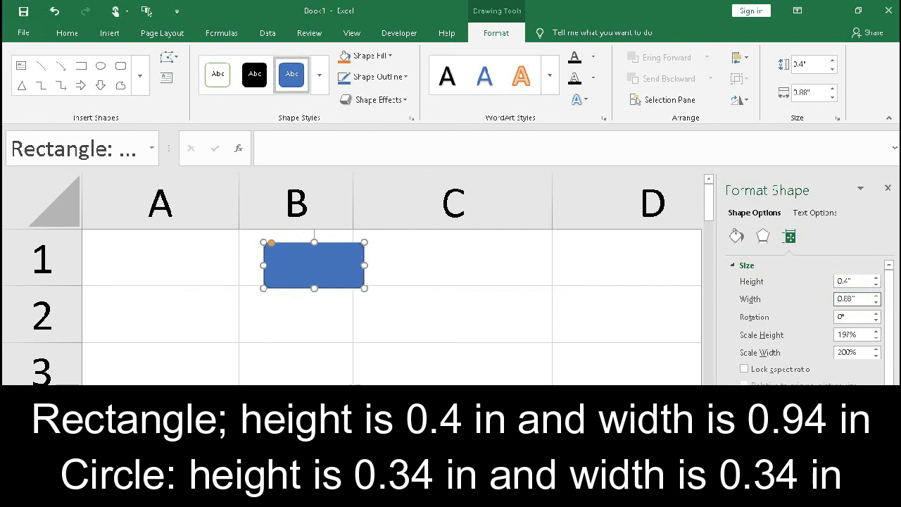
Close the shape formatting settings and move the rounded rectangle so it sits inside cell B1
click(889, 190)
drag(333, 273, 317, 267)
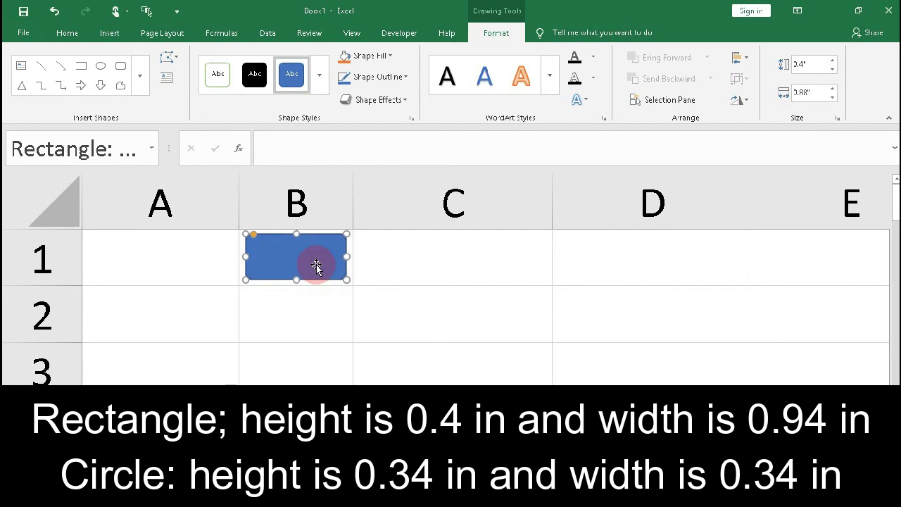
click(416, 267)
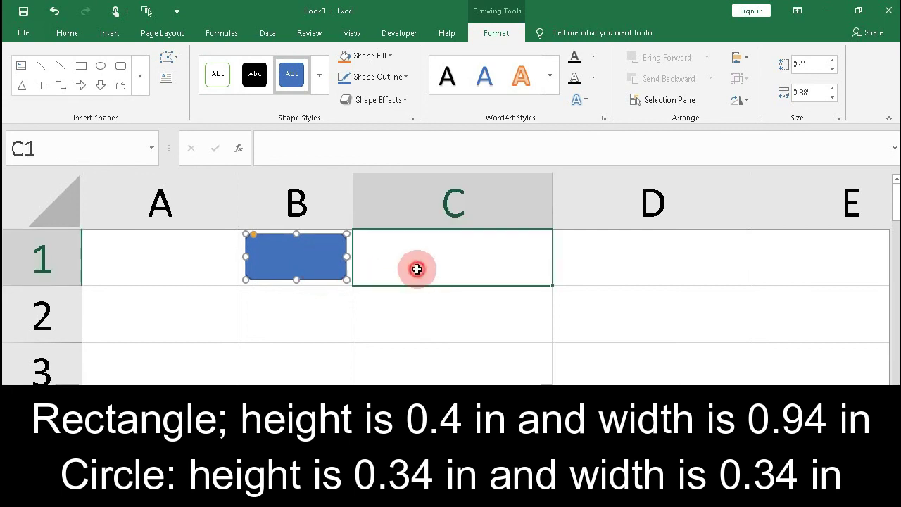
Draw an oval about 0.27 in high and 0.33 in wide in column C, at the top of row 2
click(109, 33)
click(182, 83)
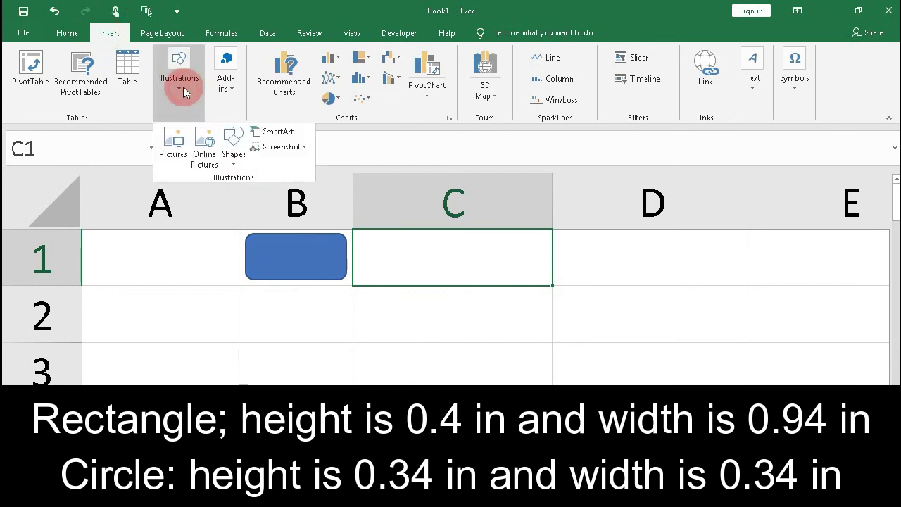
click(234, 138)
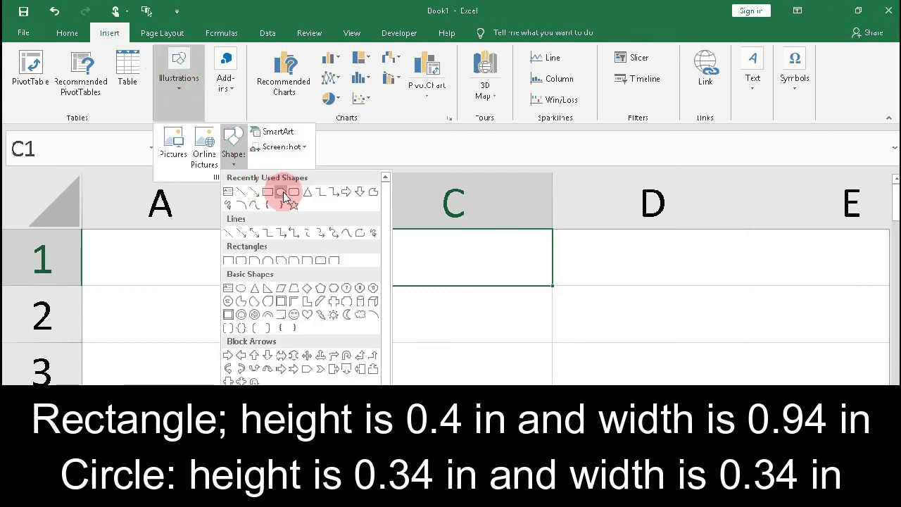
click(281, 193)
drag(466, 283, 505, 313)
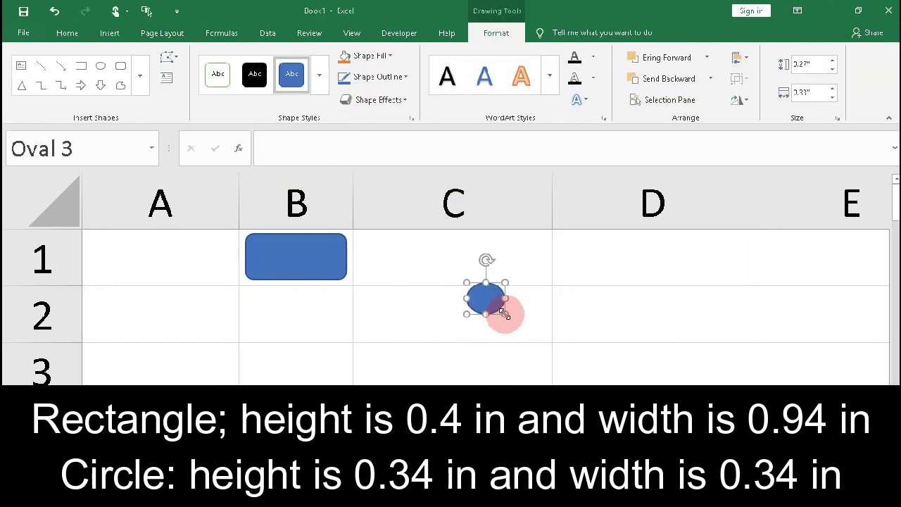
Make the oval a circle by setting both its height and width to 0.34 in
click(837, 120)
click(849, 282)
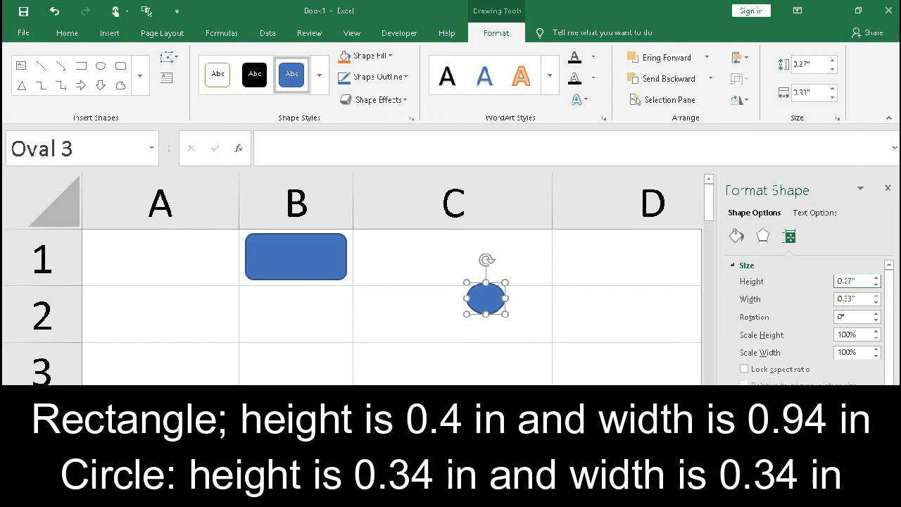
text(0.34)
click(847, 299)
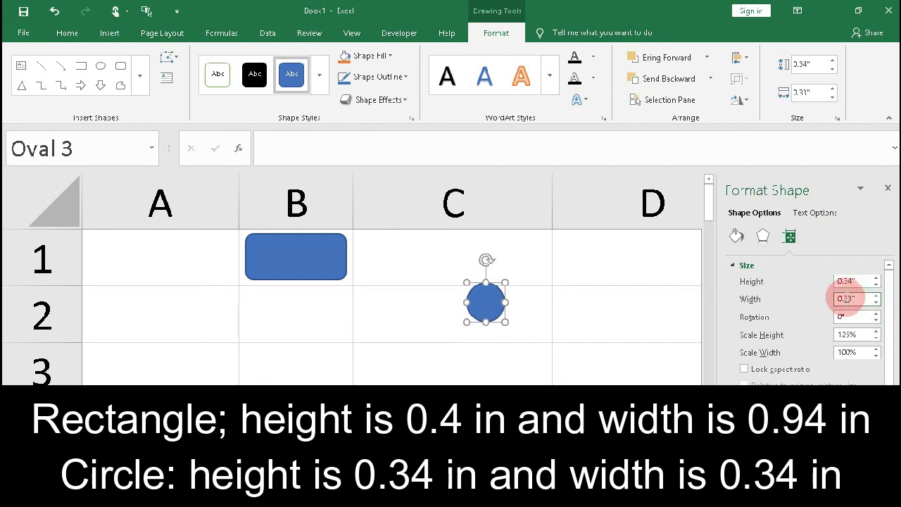
key(BackSpace)
text(4)
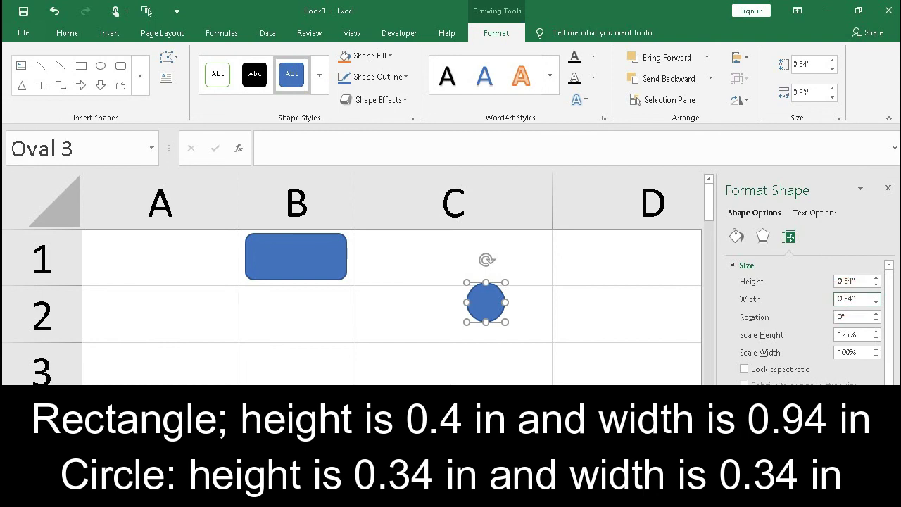
click(576, 324)
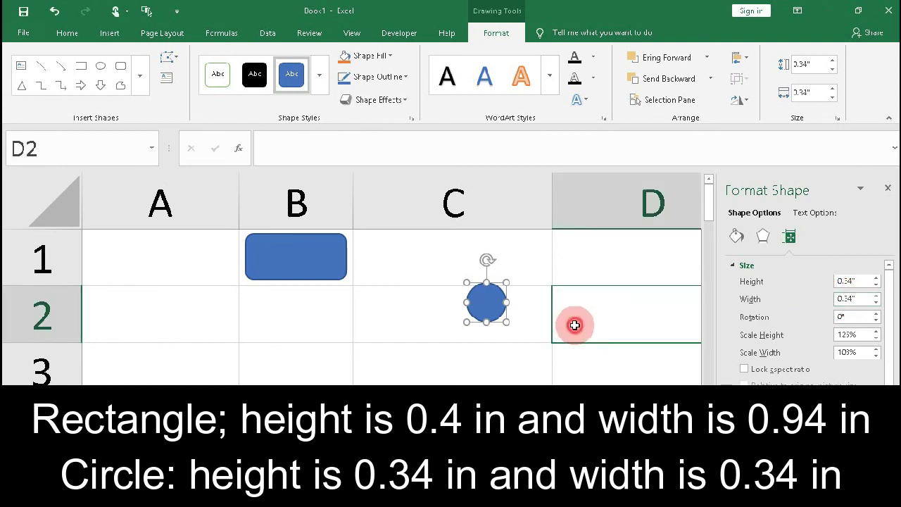
Place the circle inside the left end of the rounded rectangle in cell B1
mouse_move(488, 305)
mouse_down()
mouse_move(307, 279)
mouse_move(271, 262)
mouse_up()
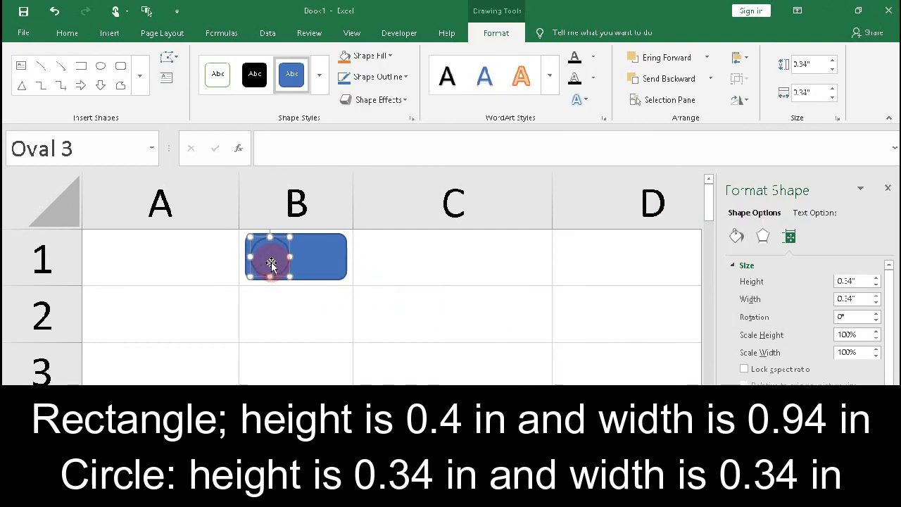
click(414, 282)
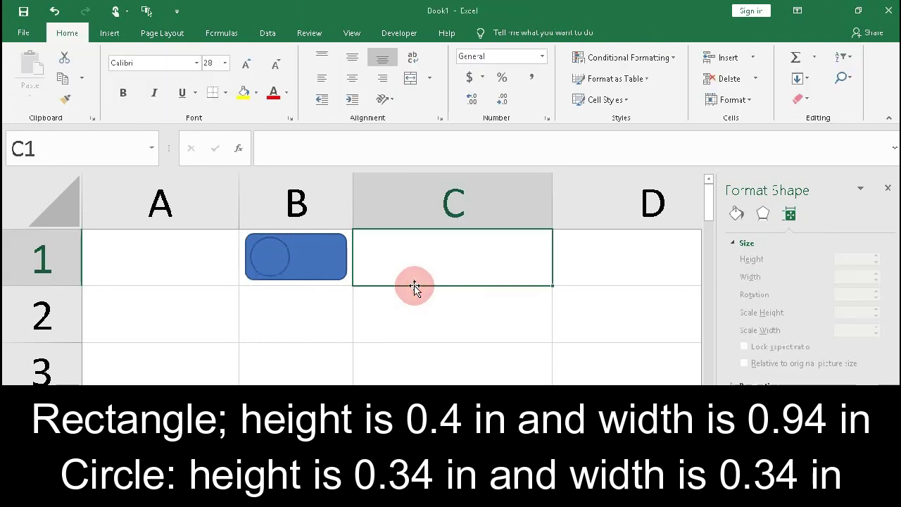
click(286, 265)
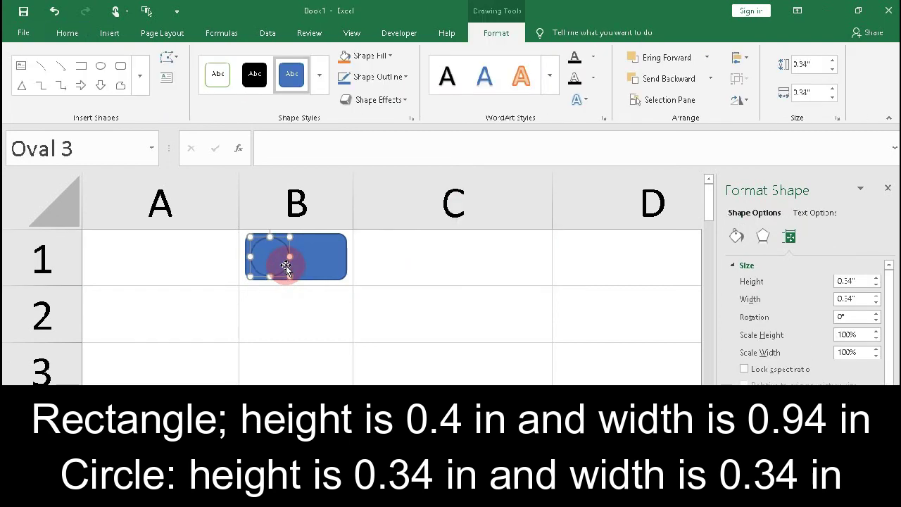
click(495, 298)
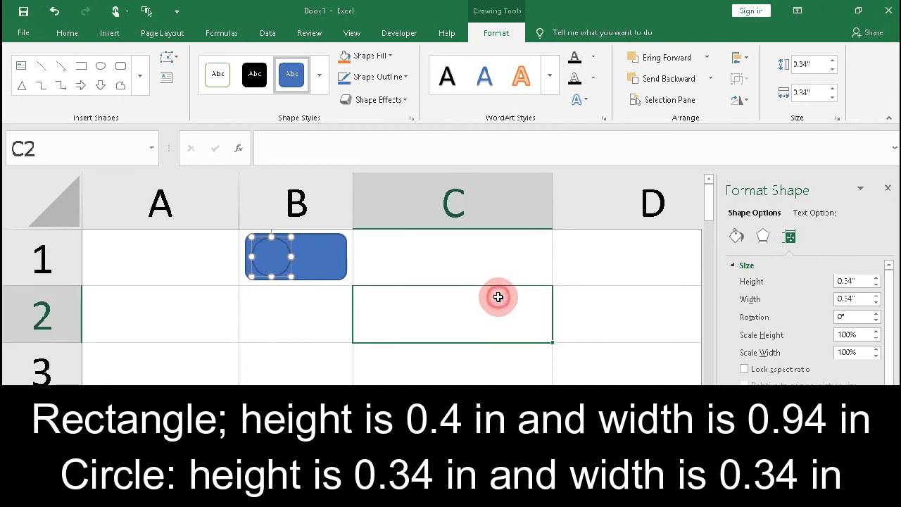
Rename the circle shape as MVBTN
click(267, 260)
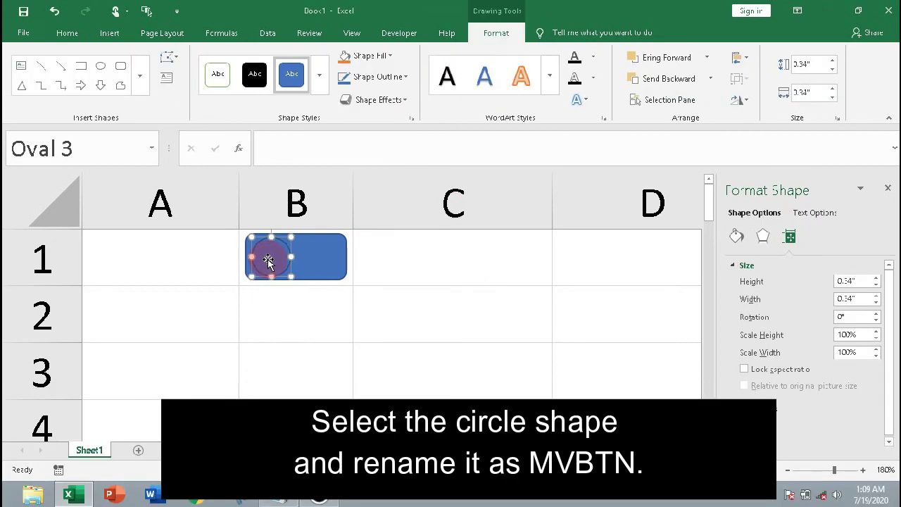
click(80, 155)
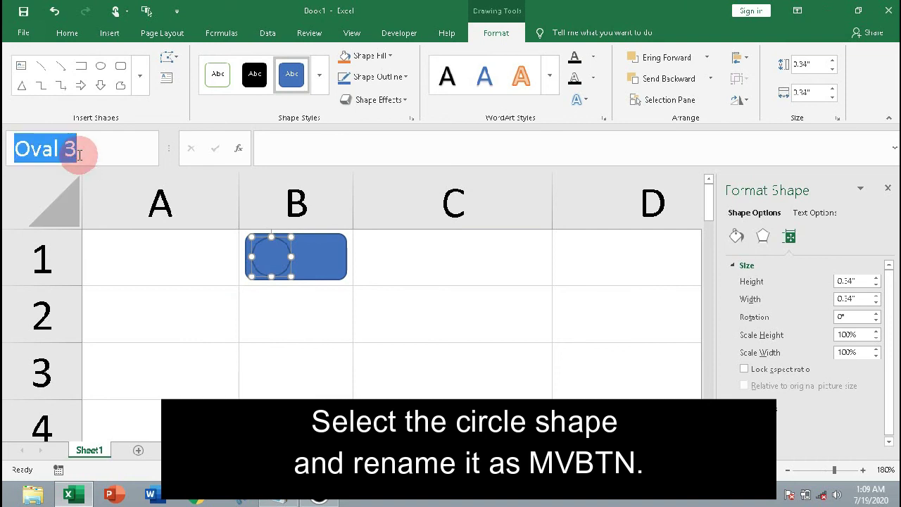
text(MVBTN)
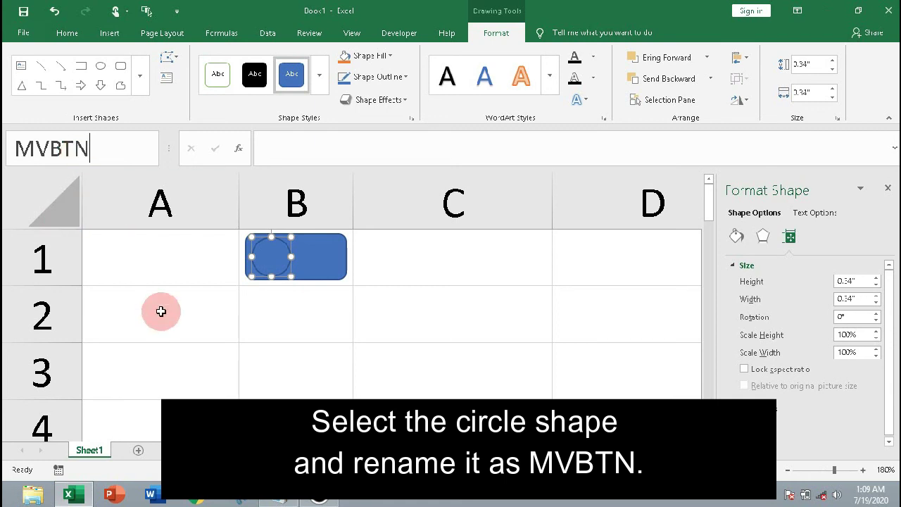
key(Return)
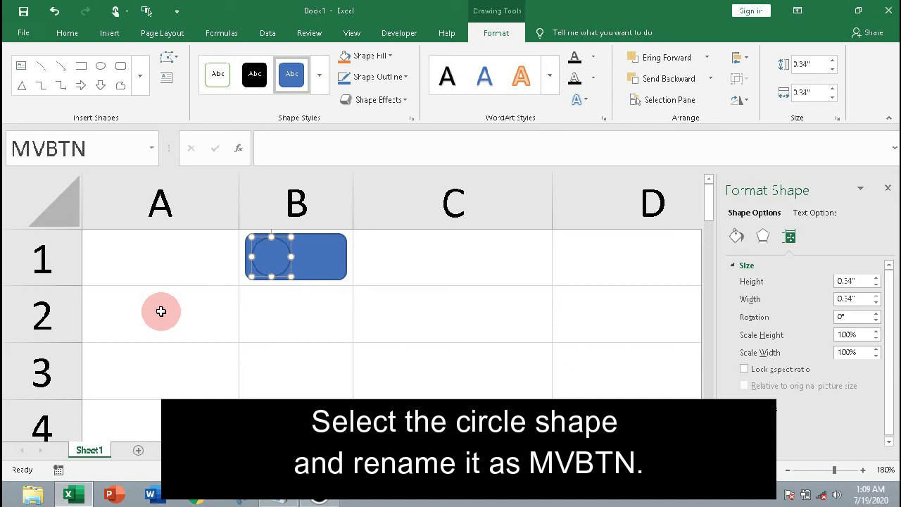
Give the MVBTN circle a raised, ball-like preset shape effect and fill it with standard red
click(394, 101)
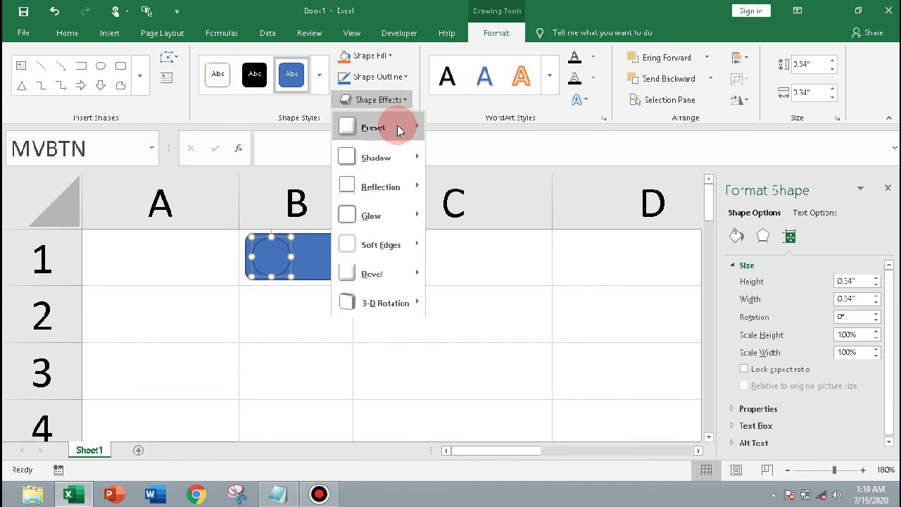
mouse_move(399, 129)
click(476, 190)
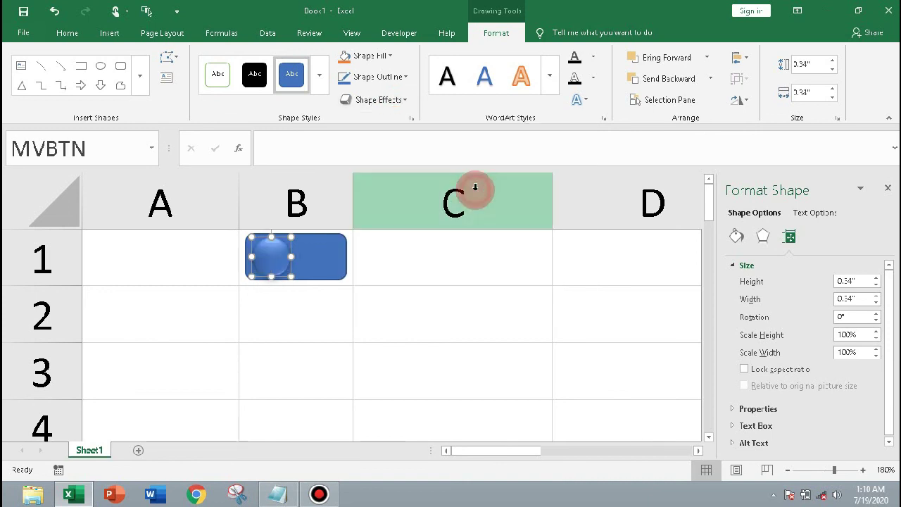
click(363, 55)
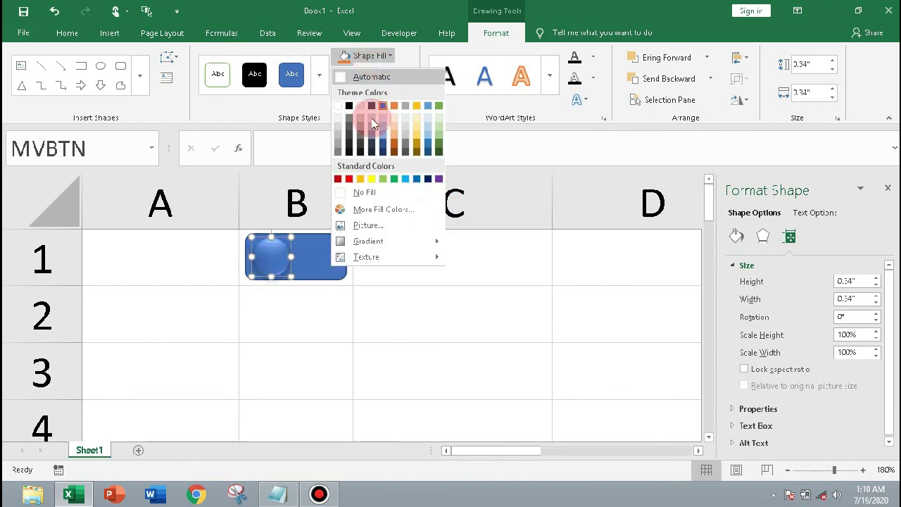
click(348, 179)
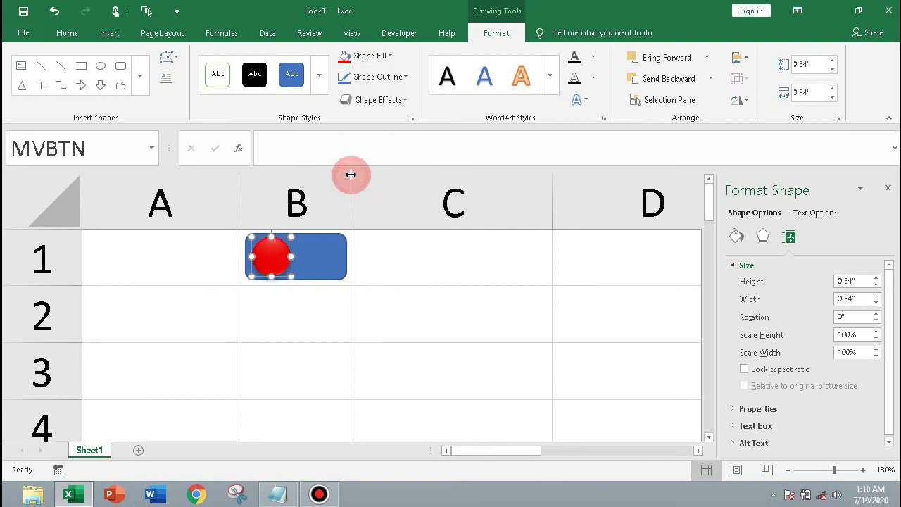
Apply the third preset shape effect in the first row of presets to the blue rounded rectangle
click(399, 295)
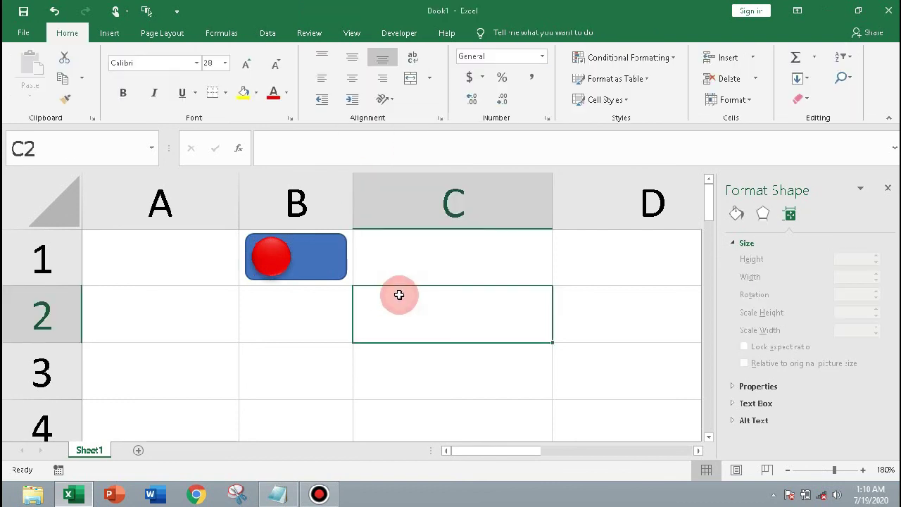
click(326, 250)
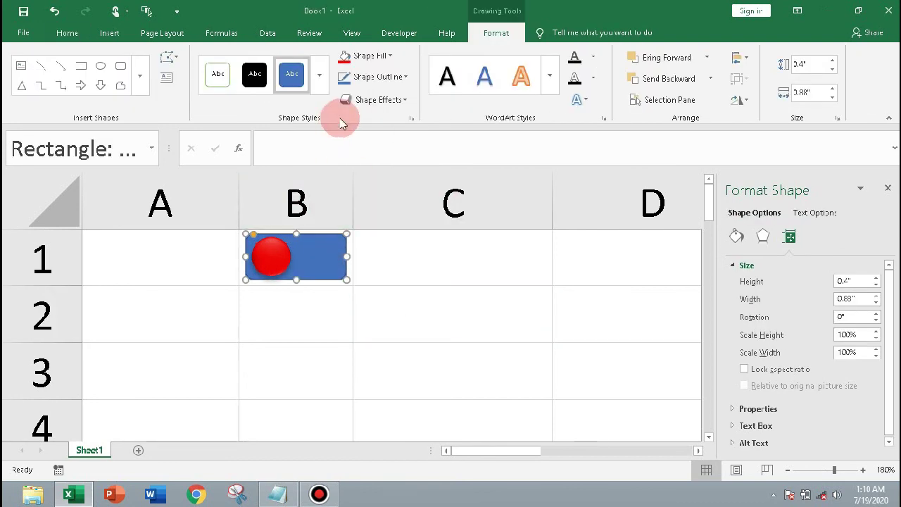
click(384, 100)
mouse_move(396, 127)
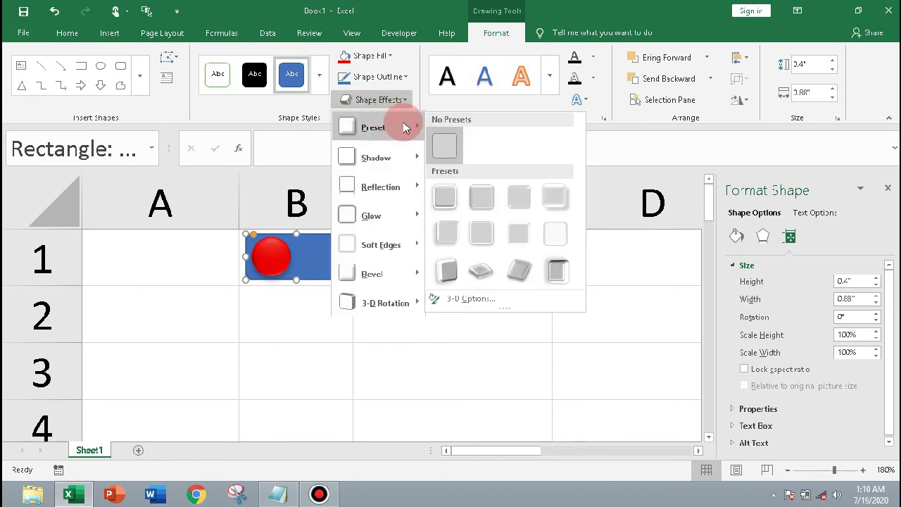
click(511, 195)
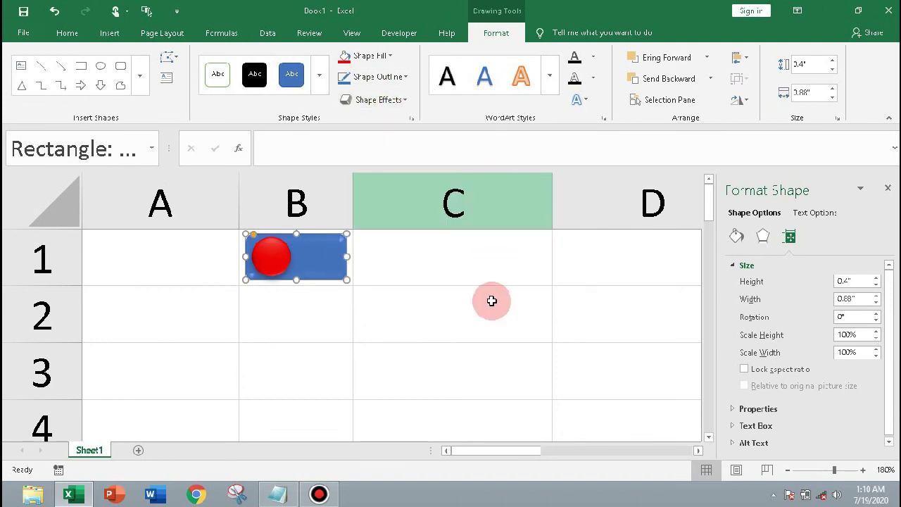
click(493, 307)
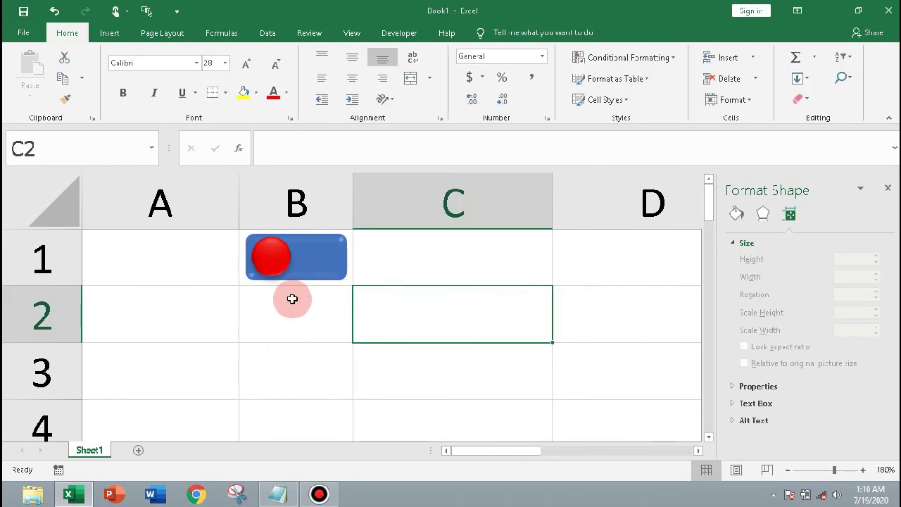
Nudge the red MVBTN circle very slightly to the right inside the rounded rectangle, then deselect it
click(266, 262)
drag(266, 262, 267, 262)
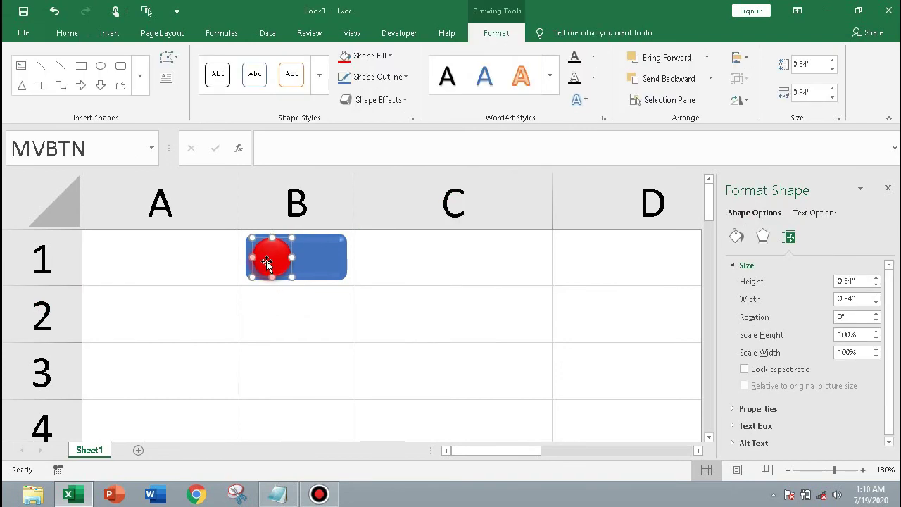
click(478, 302)
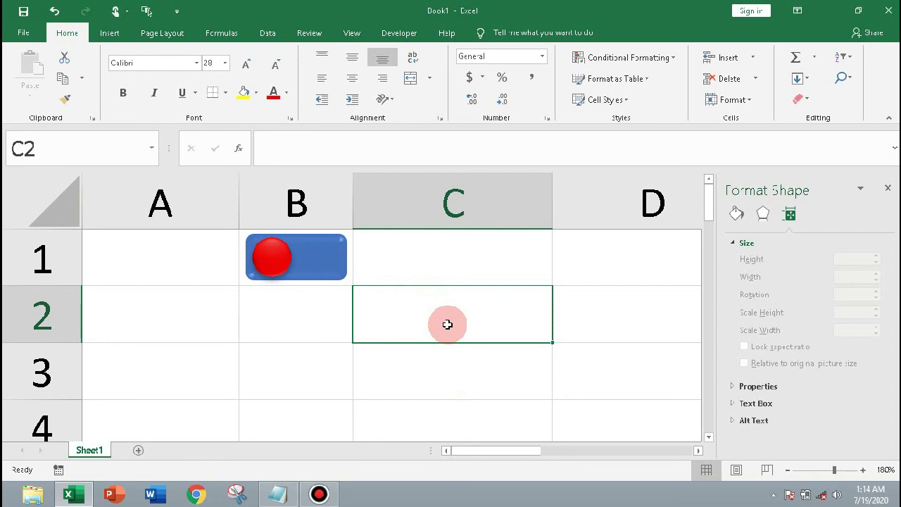
Open the Visual Basic editor, insert a new module into the Book1 project and open its code
click(402, 33)
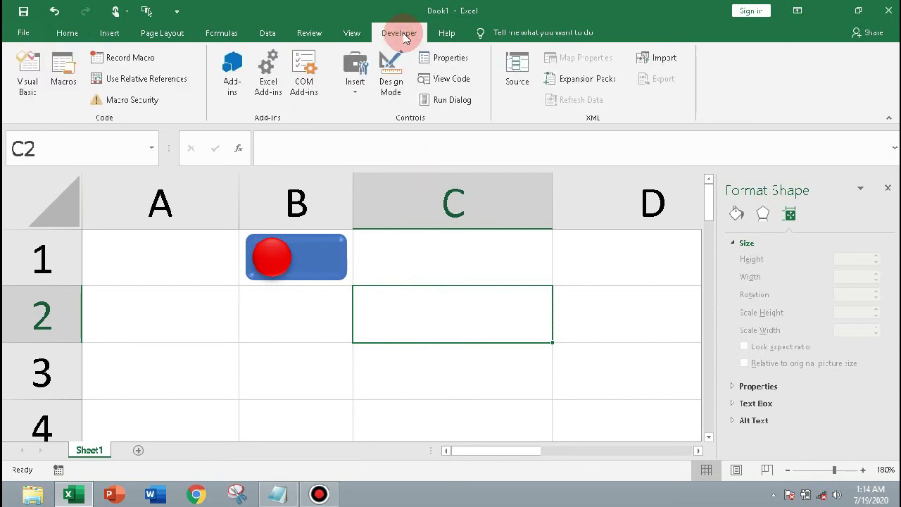
click(25, 79)
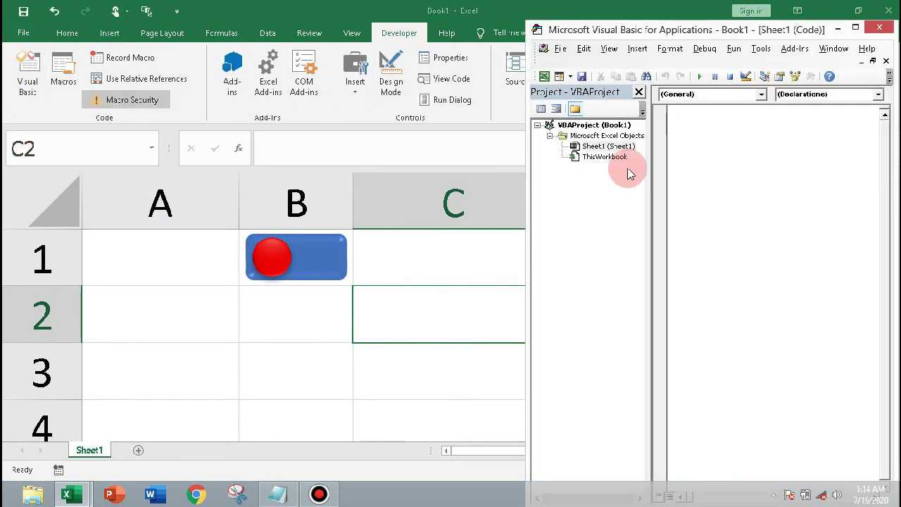
click(687, 133)
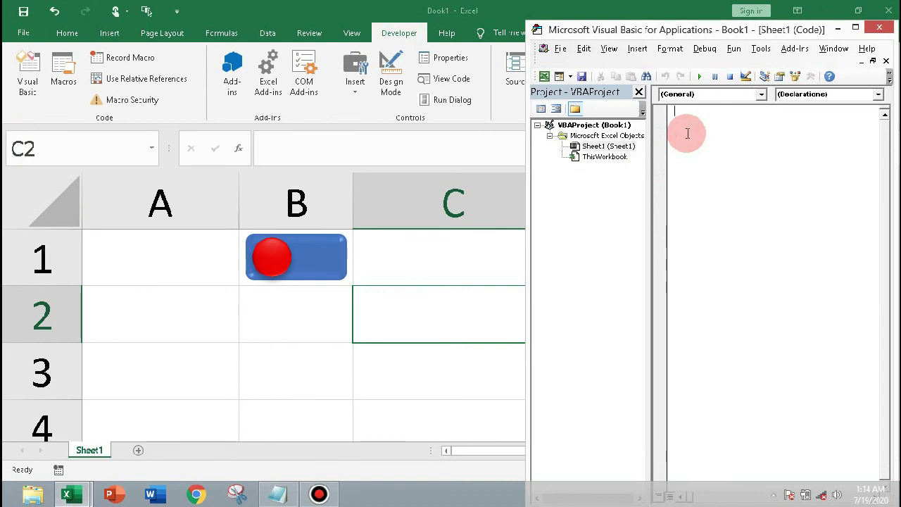
click(638, 48)
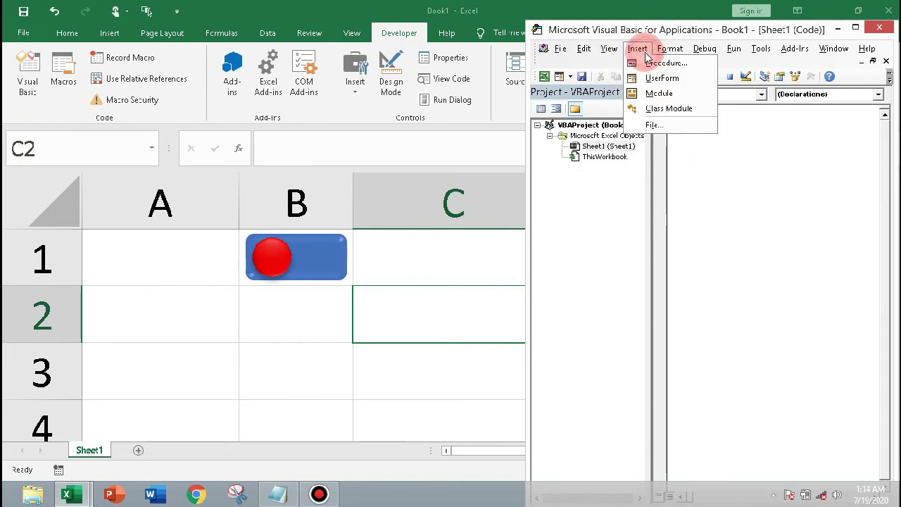
click(660, 93)
click(598, 178)
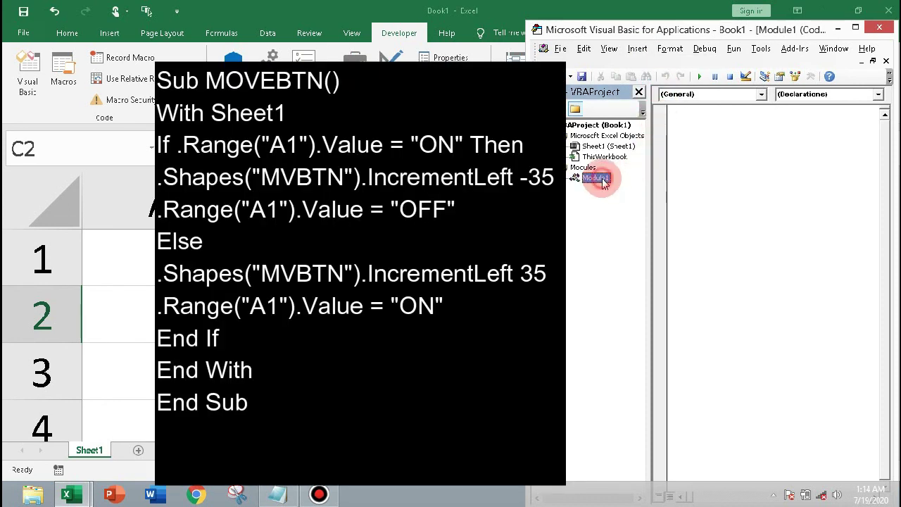
double_click(604, 181)
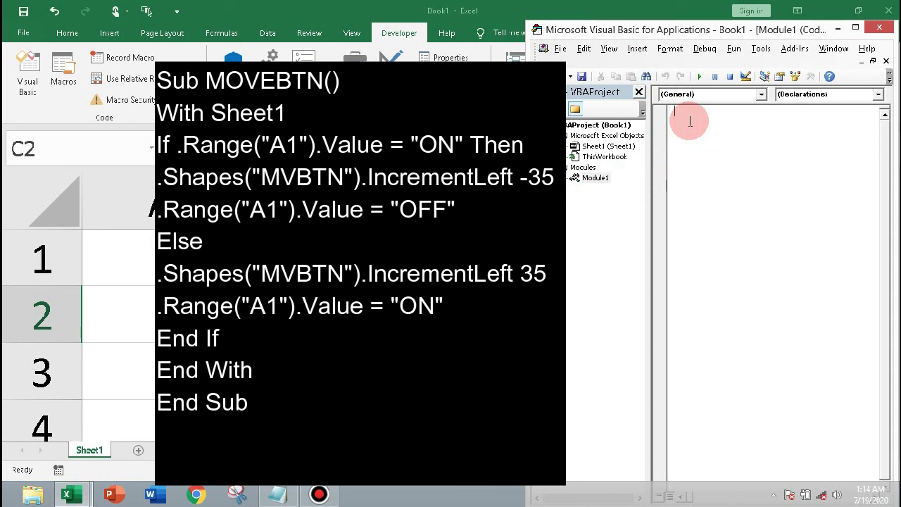
Start a procedure Sub MOVEBTN() in the module and open a With Sheet1 block inside it
text(SUB MOVEB)
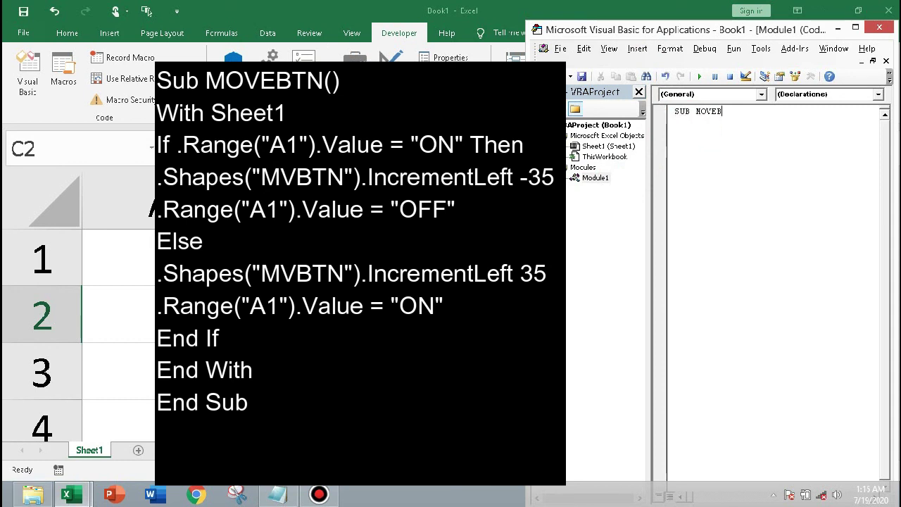
text(TN())
key(Return)
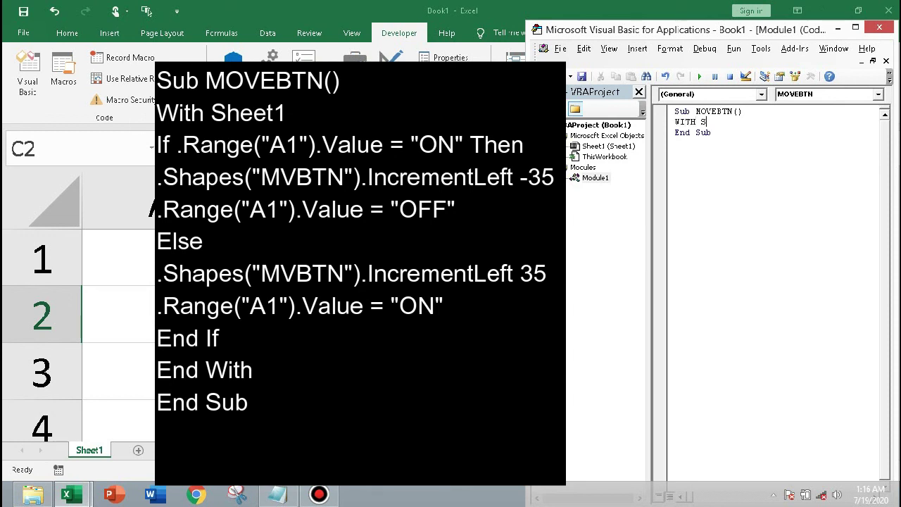
text(WITH SHEET1)
key(Return)
Add the condition line If .Range("A1").Value = "ON" Then inside the With block
text(IF .RA)
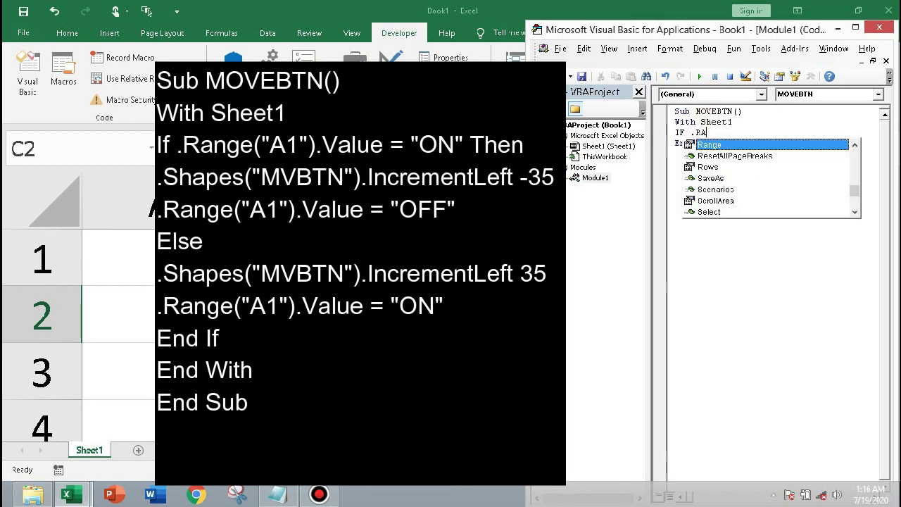
text(NGE("A1"))
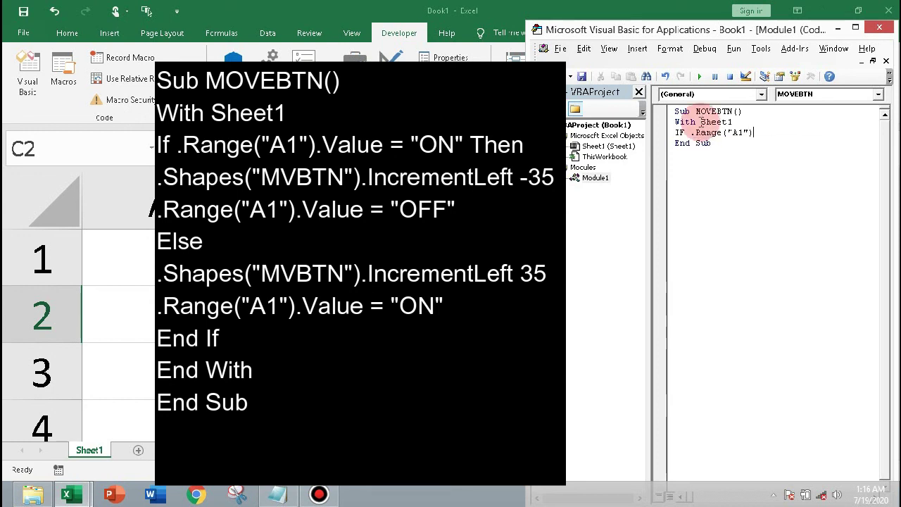
text(.VALUE)
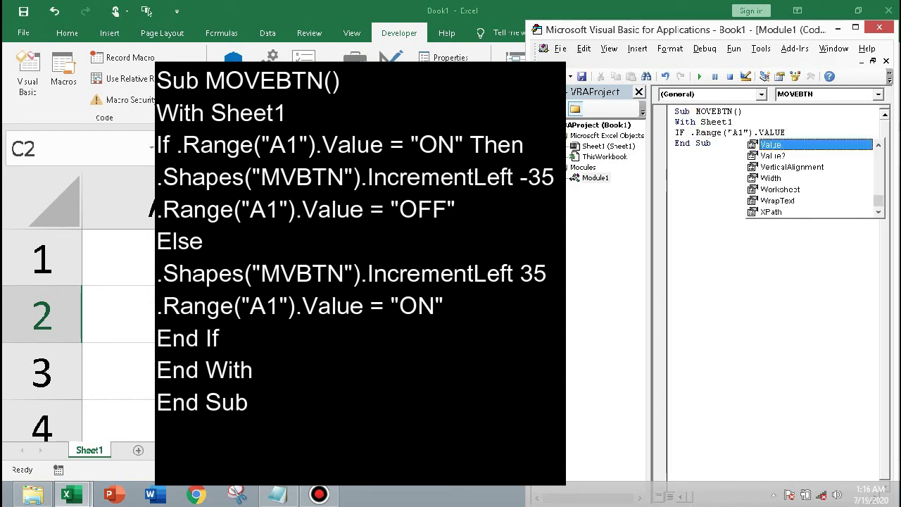
text(=")
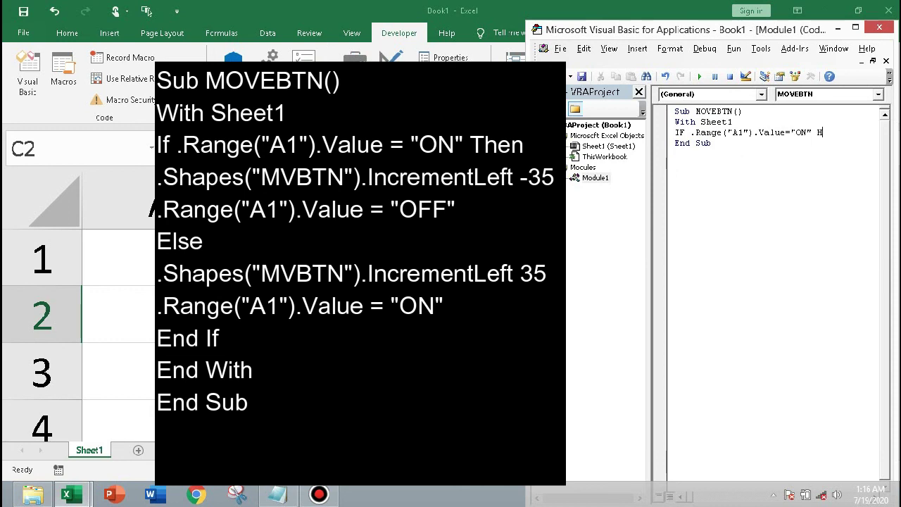
key(BackSpace)
key(BackSpace)
key(BackSpace)
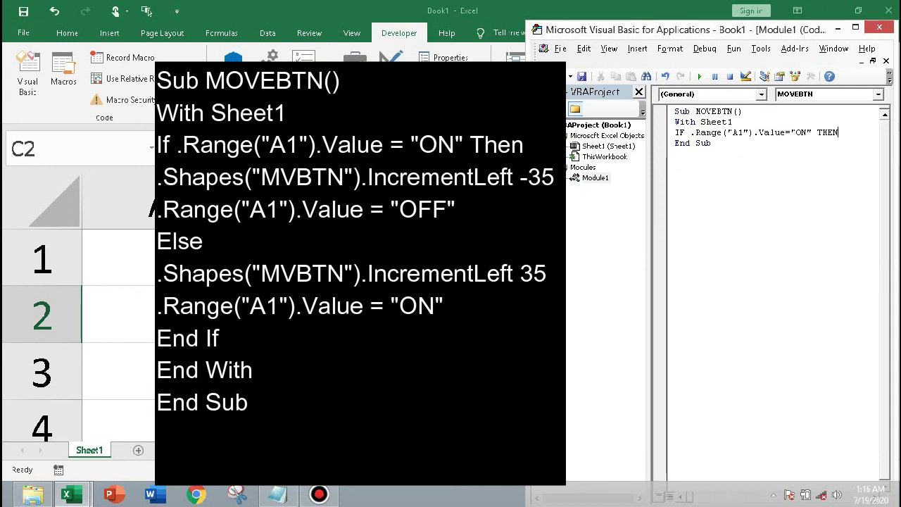
key(Return)
Add the line .Shapes("MVBTN").IncrementLeft -35 under the If condition
text(.S)
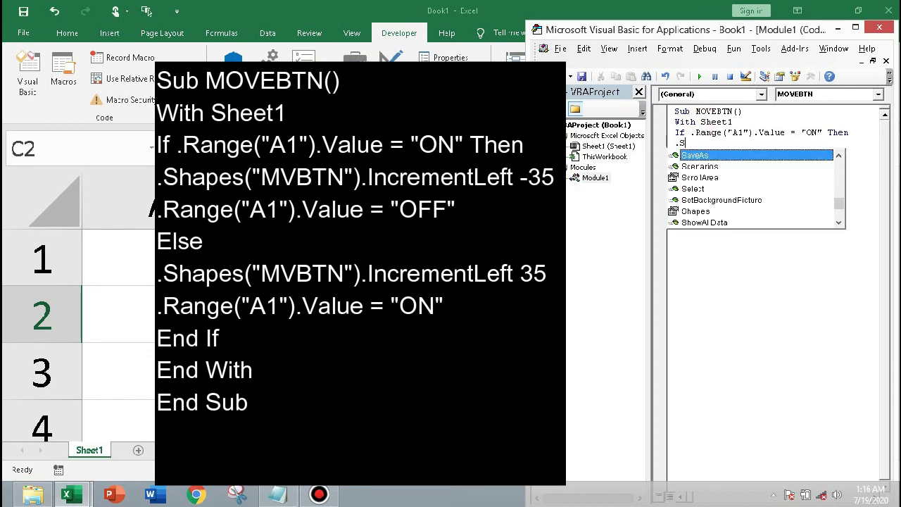
text(HAPES)
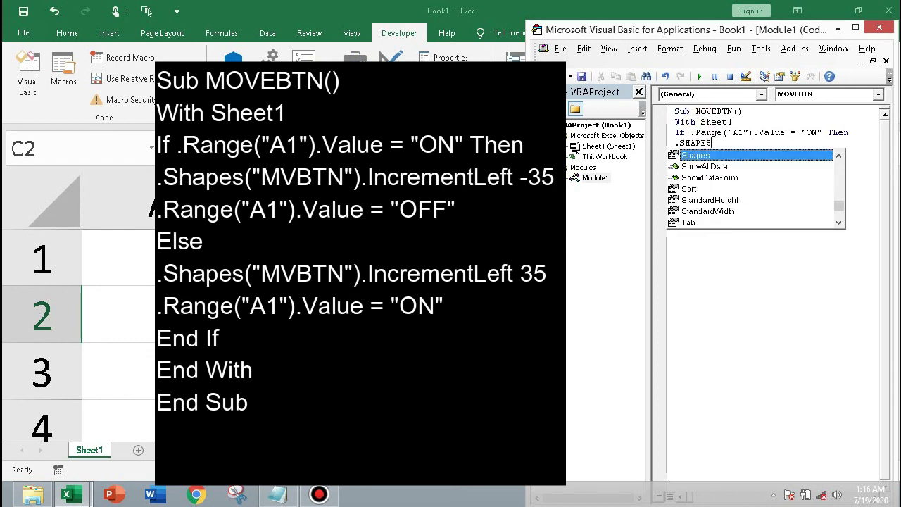
text(("MVBTN)
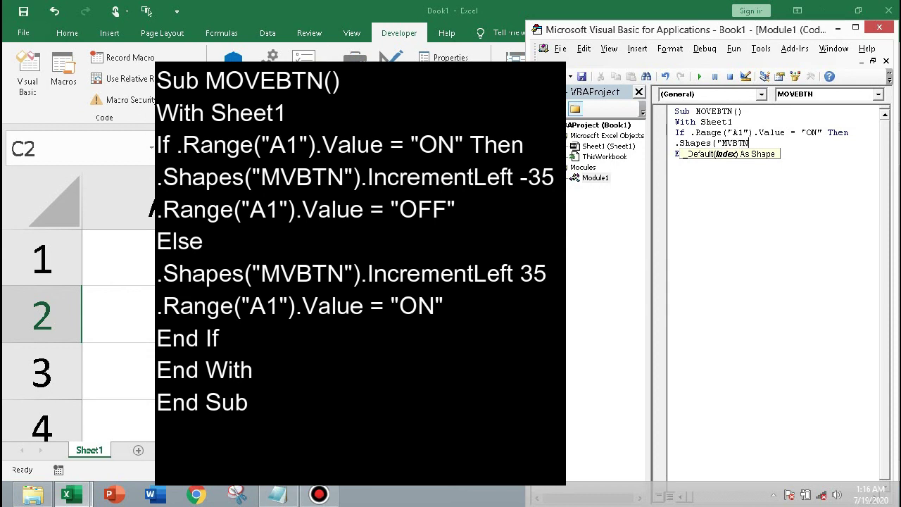
text("))
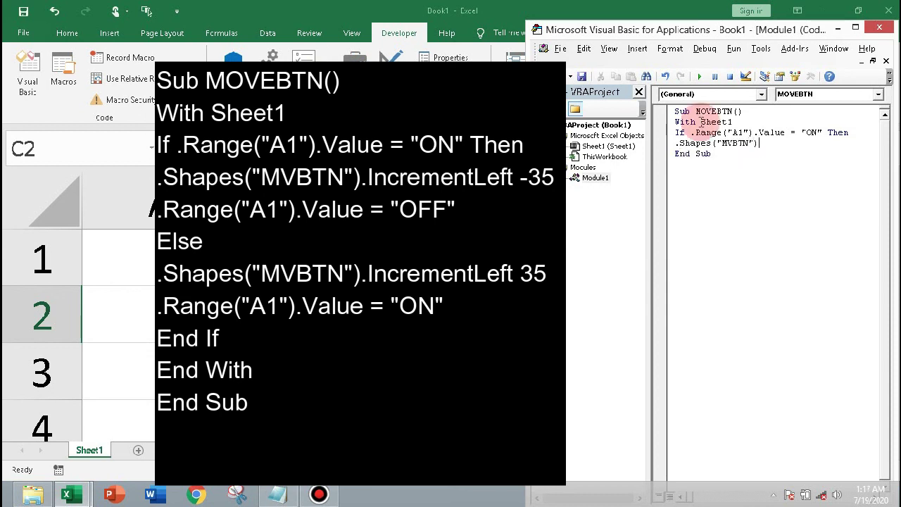
text(.INCREMENT)
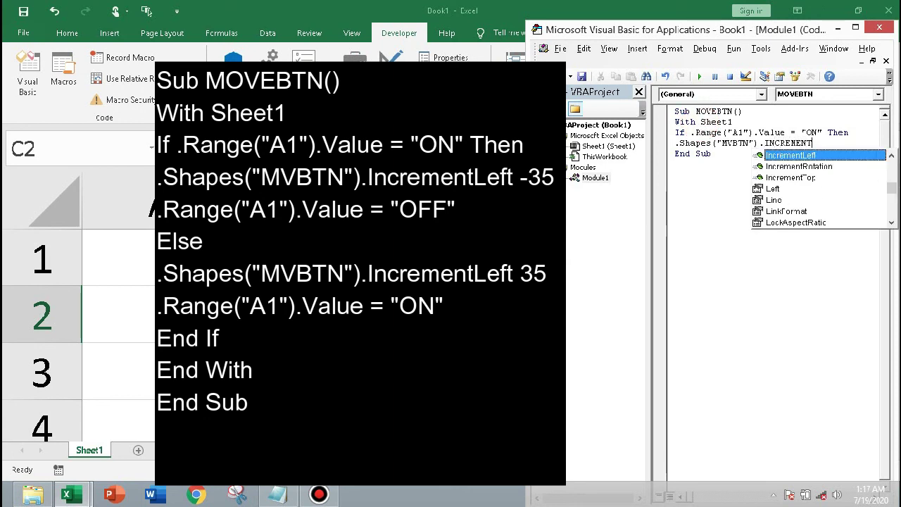
text(LEFT)
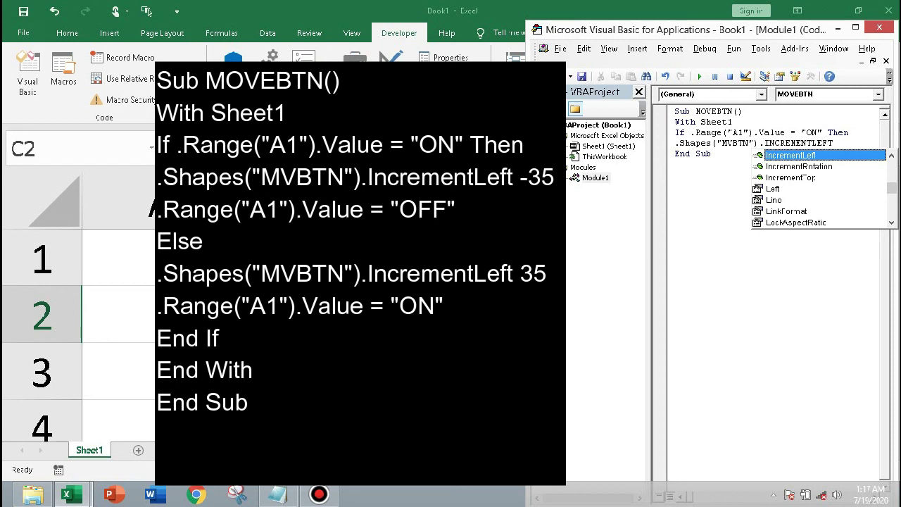
text( -35)
key(Return)
Add the line .Range("A1").Value = "OFF" and follow it with an Else line
text(.RANGE)
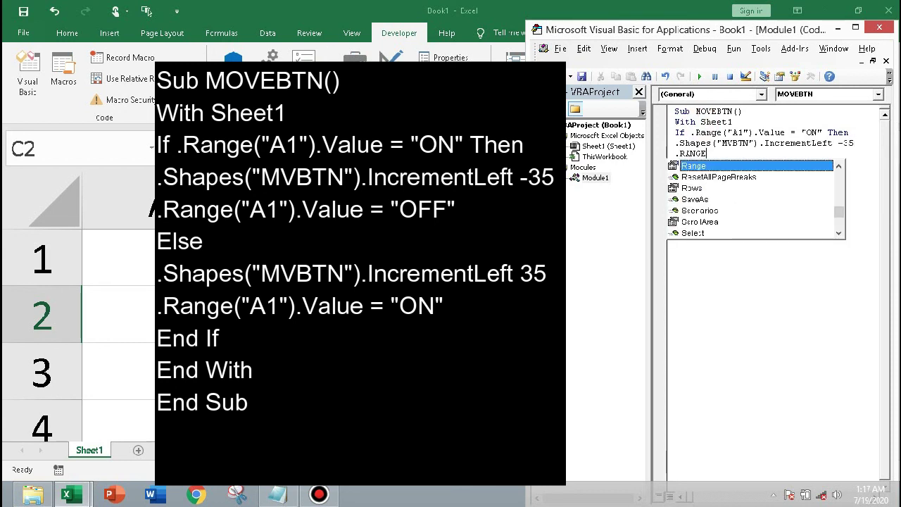
text(("A1").)
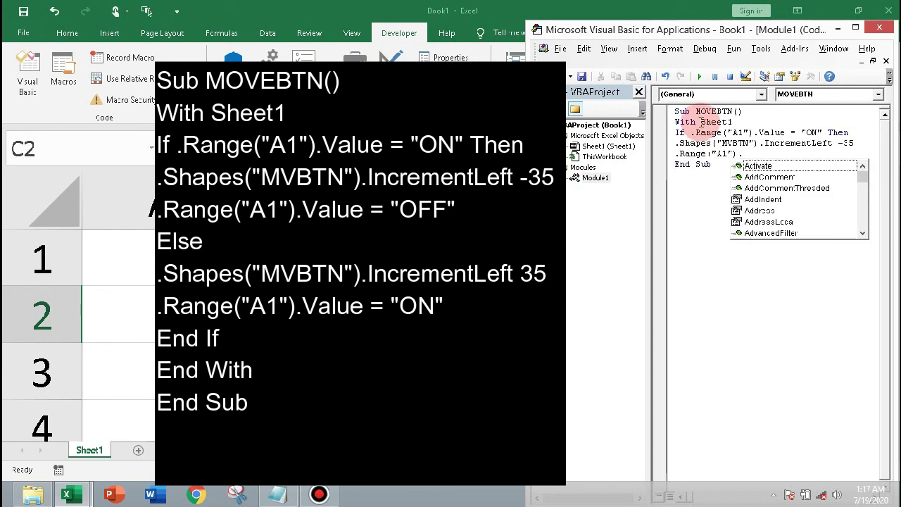
text(VALUE=")
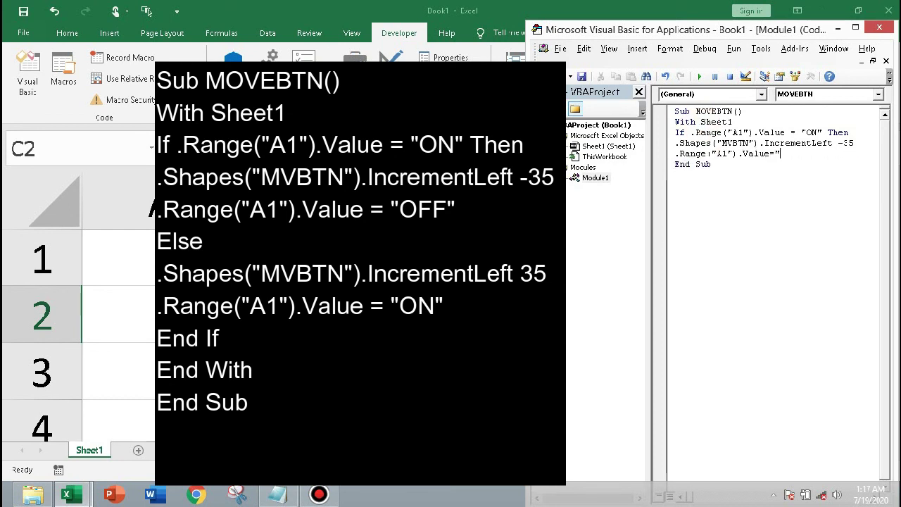
text(OFF")
key(Return)
text(ELSE)
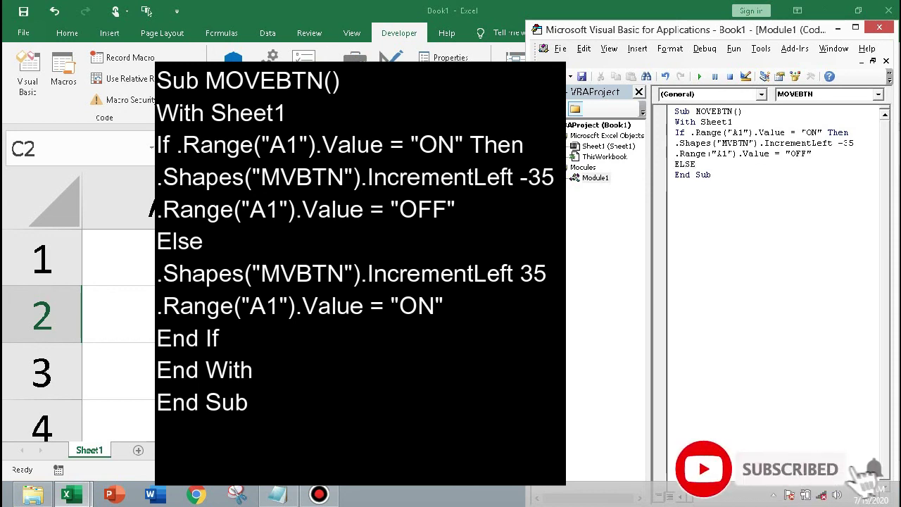
key(Return)
Copy the IncrementLeft and A1 value lines below Else and change the copied IncrementLeft amount to 35
click(687, 143)
drag(676, 143, 815, 154)
key(ctrl+c)
click(677, 174)
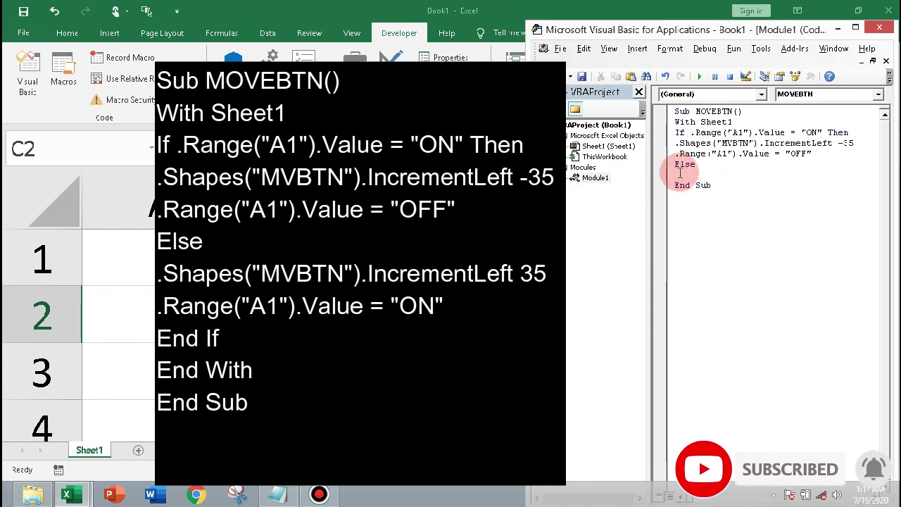
key(ctrl+v)
click(842, 174)
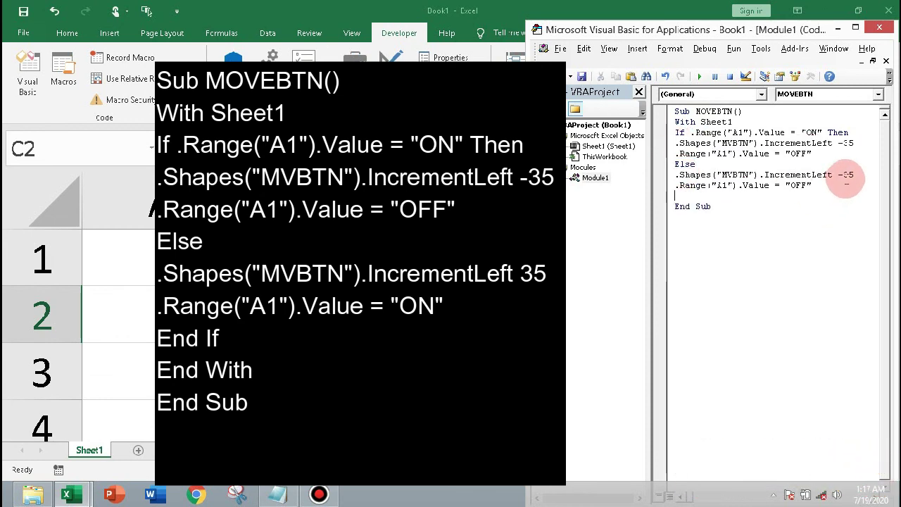
key(BackSpace)
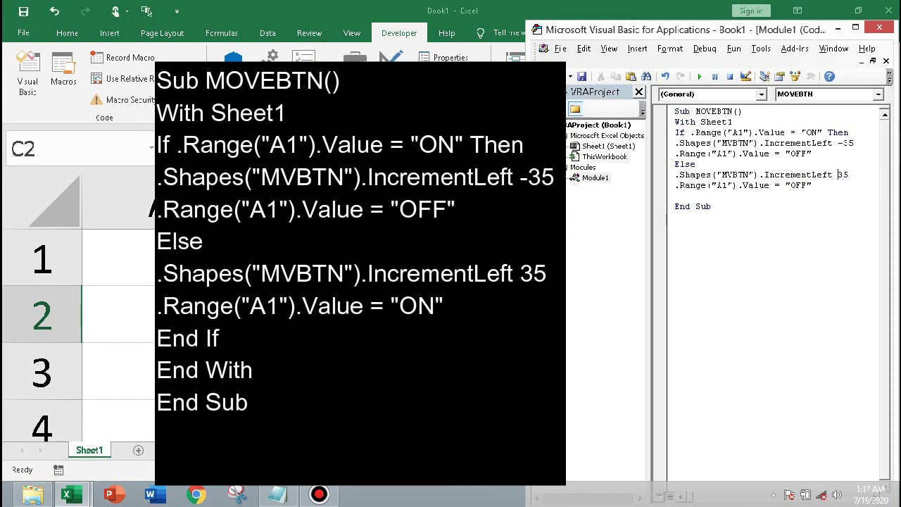
Close the open blocks with End If and End With lines above End Sub
click(691, 197)
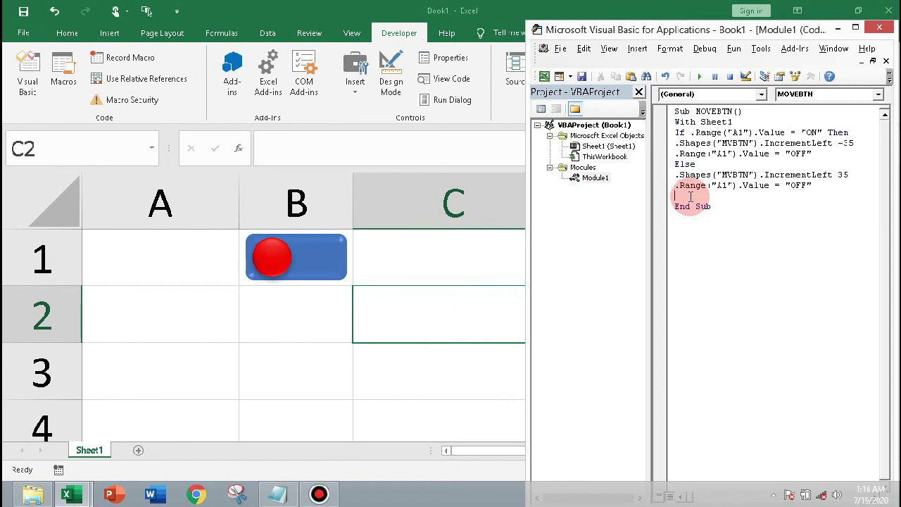
text(End With)
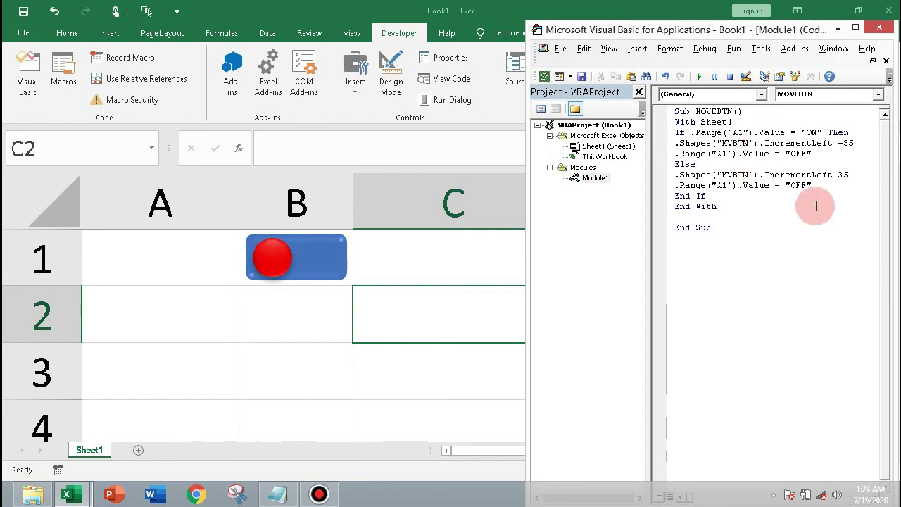
Change the A1 value in the Else branch to "ON" and close the code editor to return to the sheet
click(803, 195)
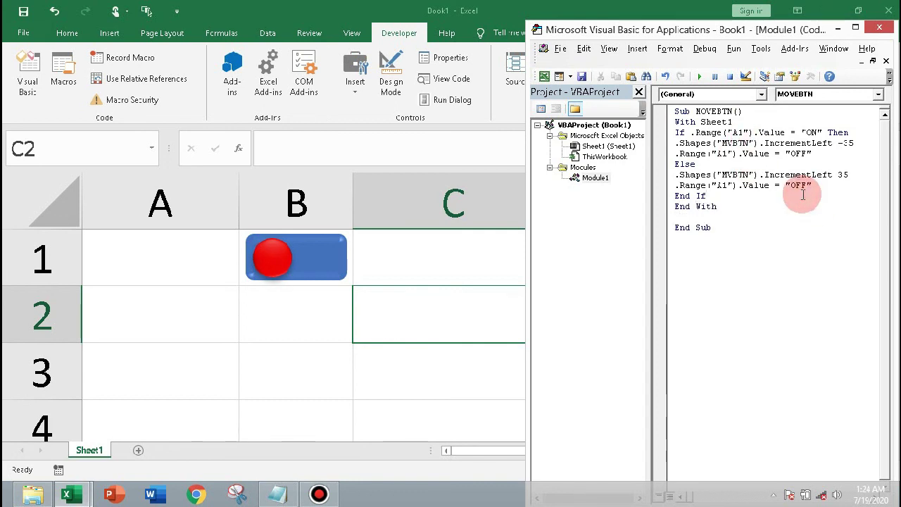
click(804, 185)
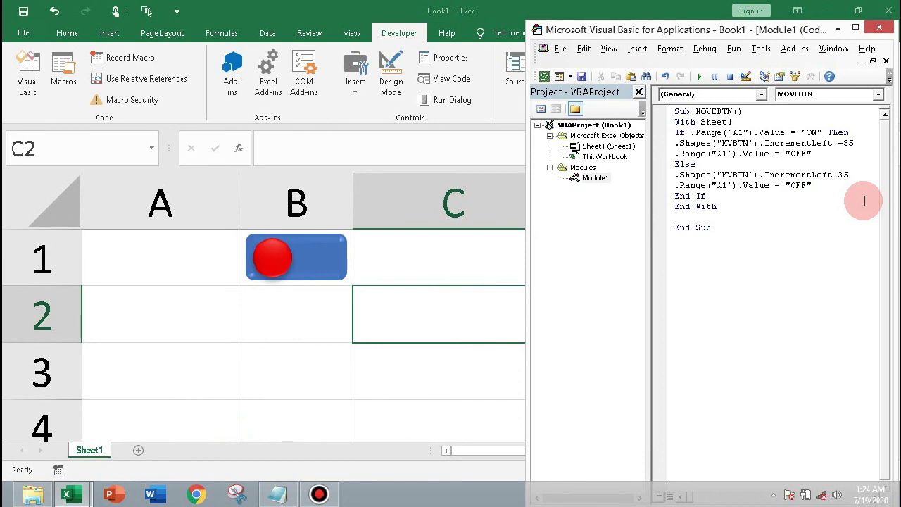
key(BackSpace)
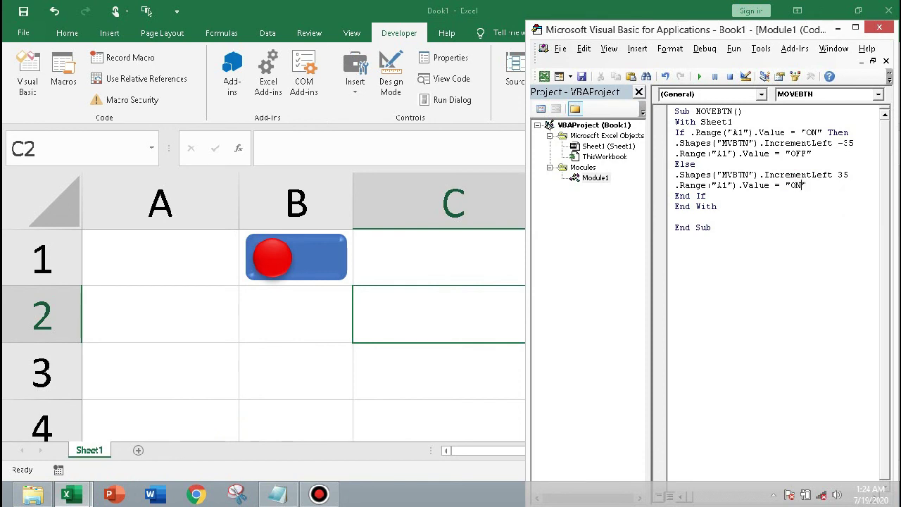
text(N)
click(788, 242)
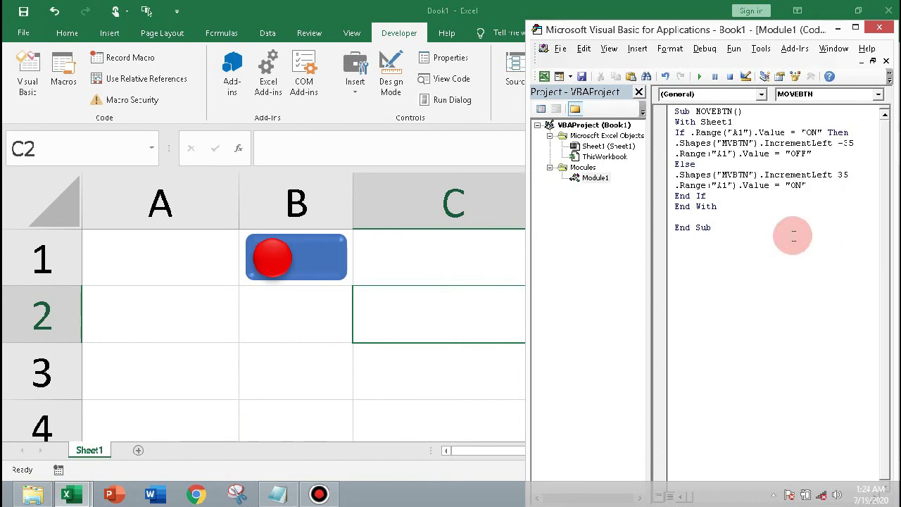
click(889, 36)
click(404, 263)
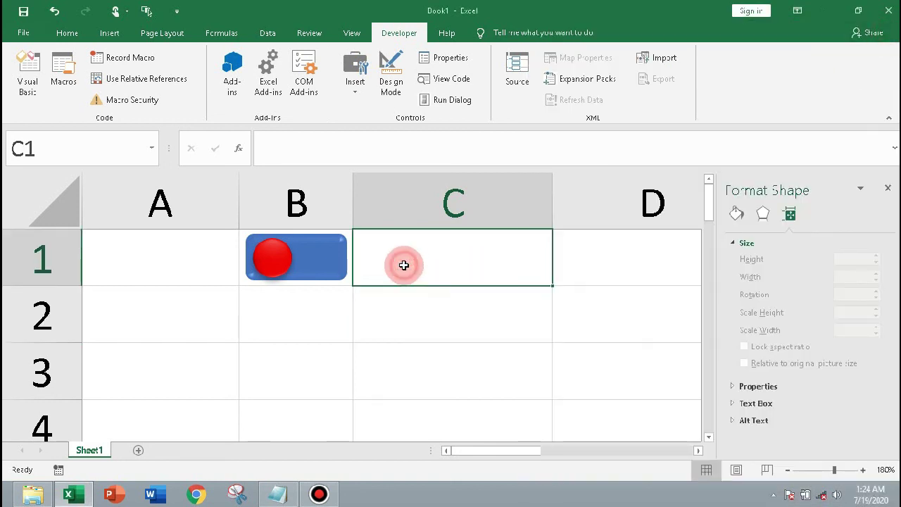
Assign the MOVEBTN macro to the red circle MVBTN and deselect the shape
click(263, 268)
right_click(267, 262)
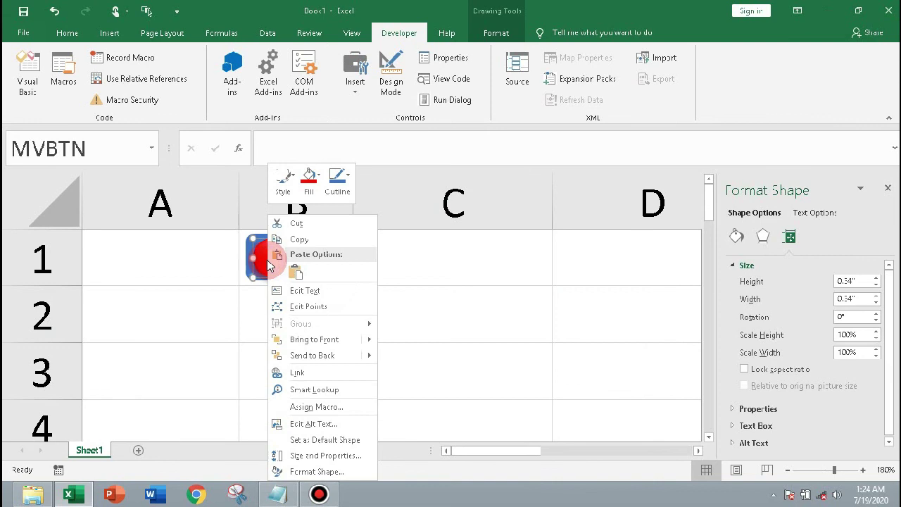
click(325, 407)
click(237, 294)
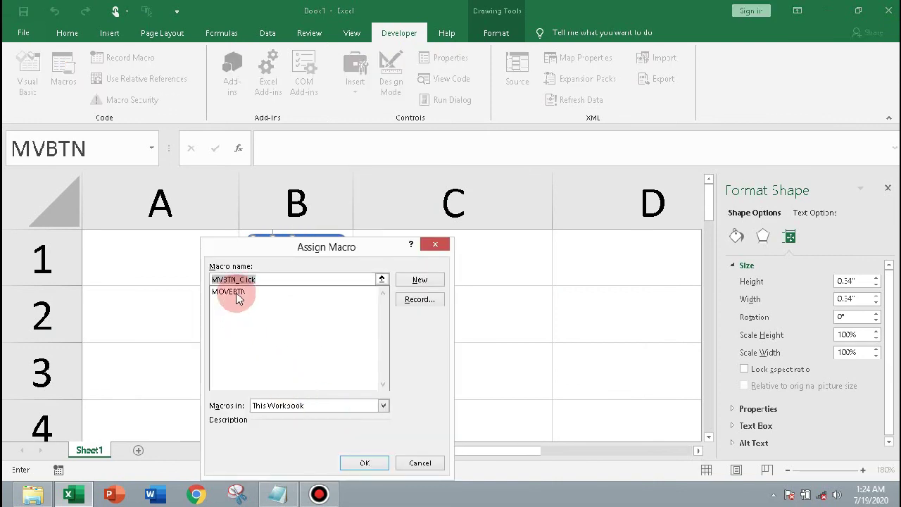
click(223, 298)
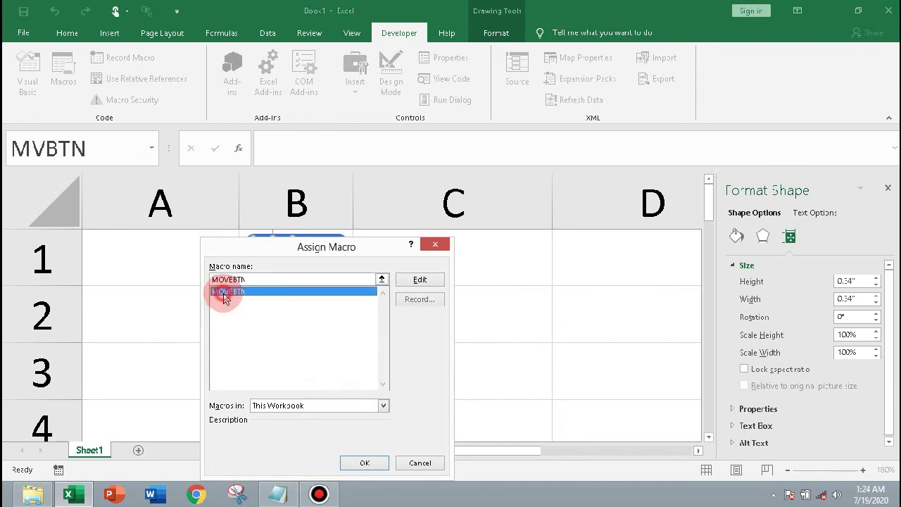
click(365, 463)
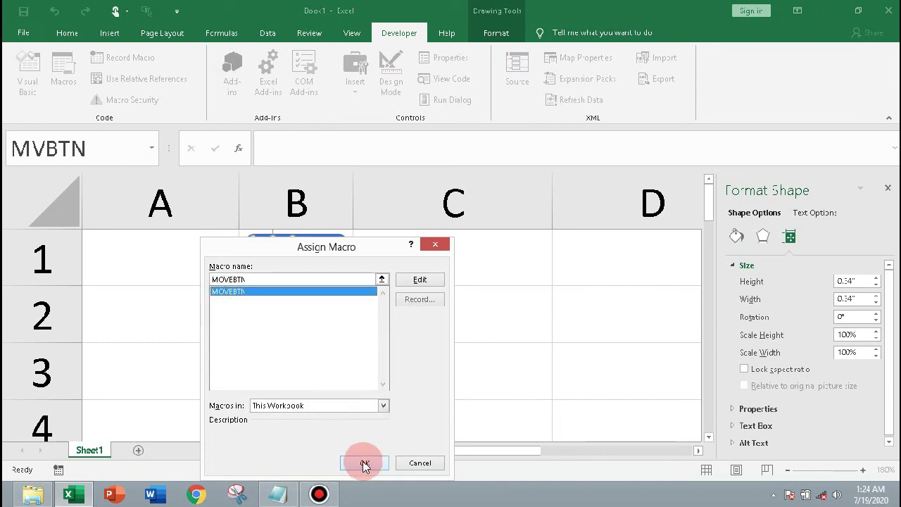
click(402, 345)
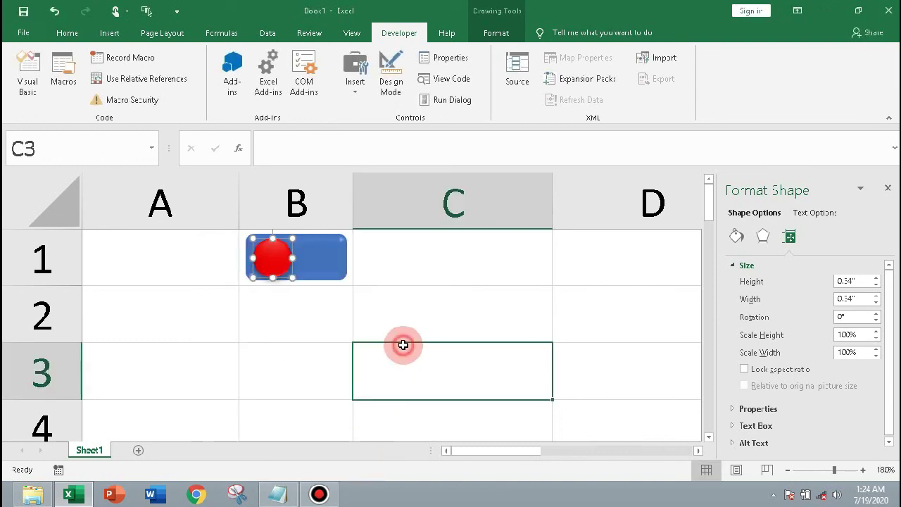
Test the red circle's macro by switching it on and off twice
click(278, 269)
click(324, 268)
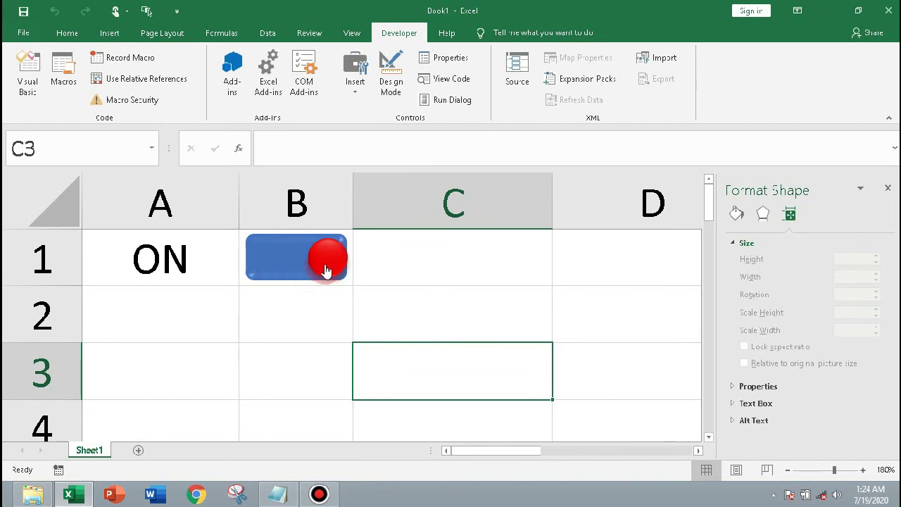
click(271, 270)
click(323, 266)
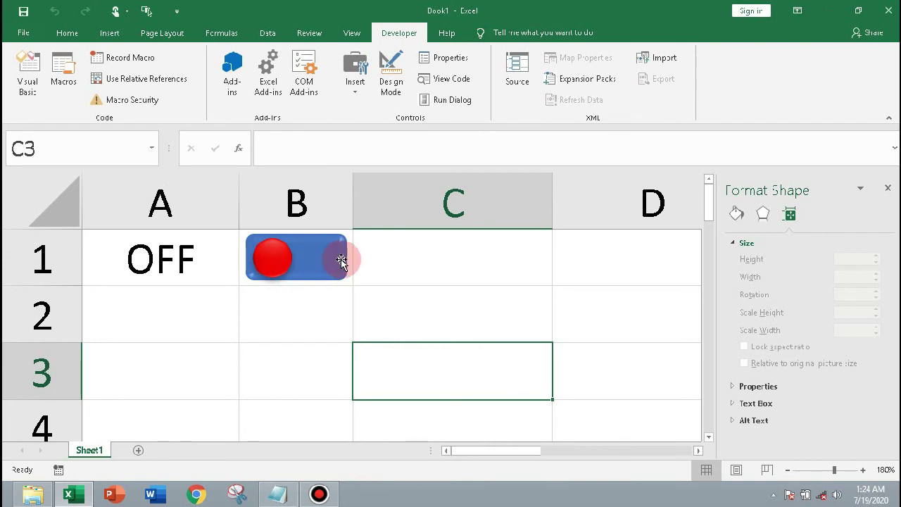
Widen the blue rounded rectangle slightly to reach the edge of column C and toggle the switch on and off
ctrl+click(343, 258)
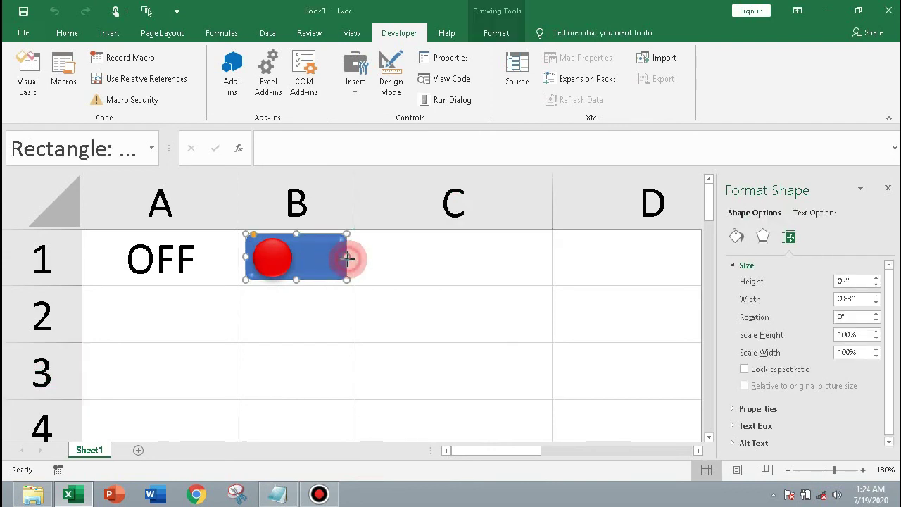
drag(349, 259, 354, 261)
click(412, 261)
click(273, 271)
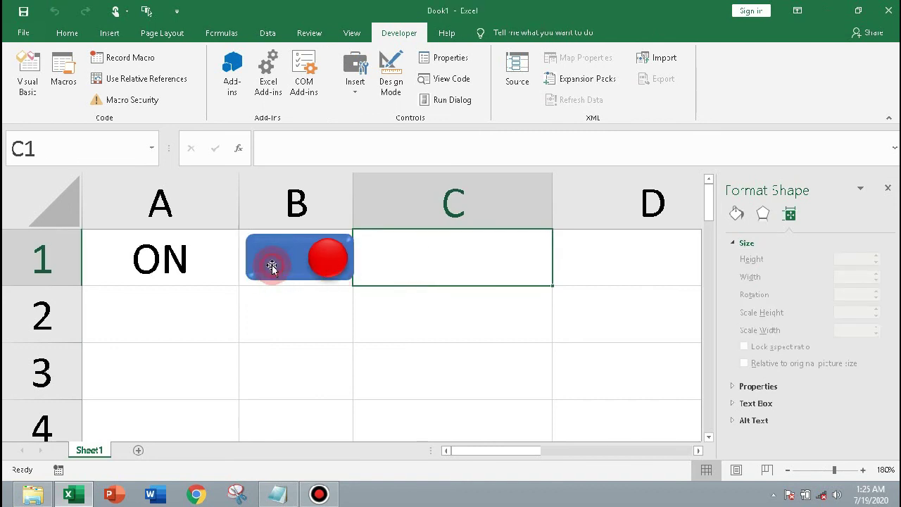
click(322, 260)
click(434, 265)
drag(352, 197, 369, 199)
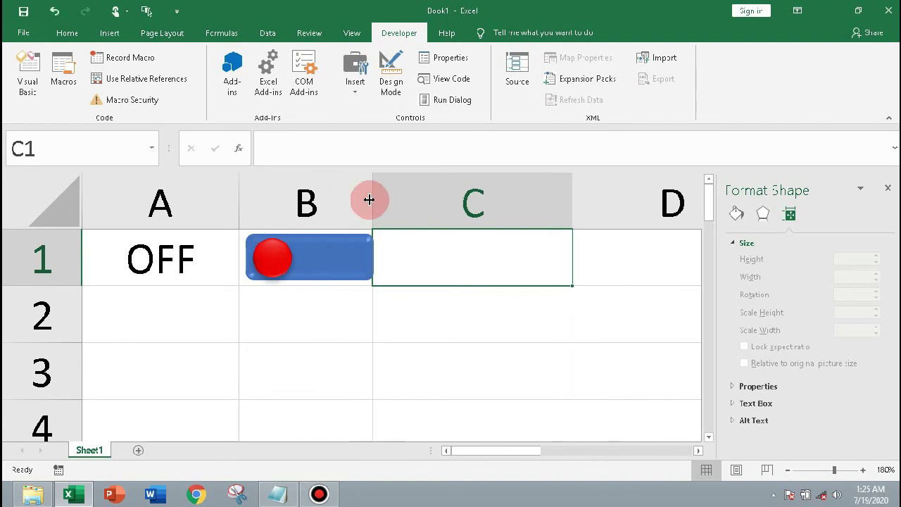
key(ctrl+z)
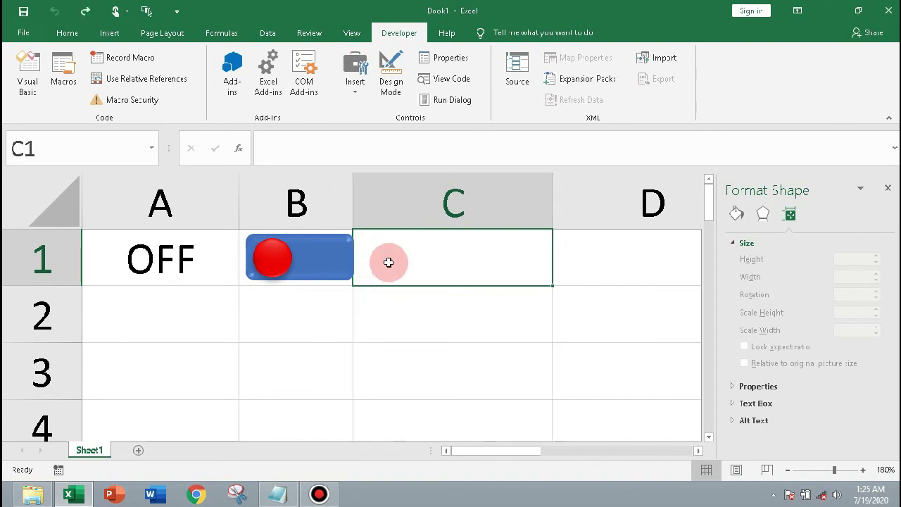
Toggle the finished switch repeatedly to check the circle's movement and the ON/OFF value in A1
click(394, 307)
click(279, 265)
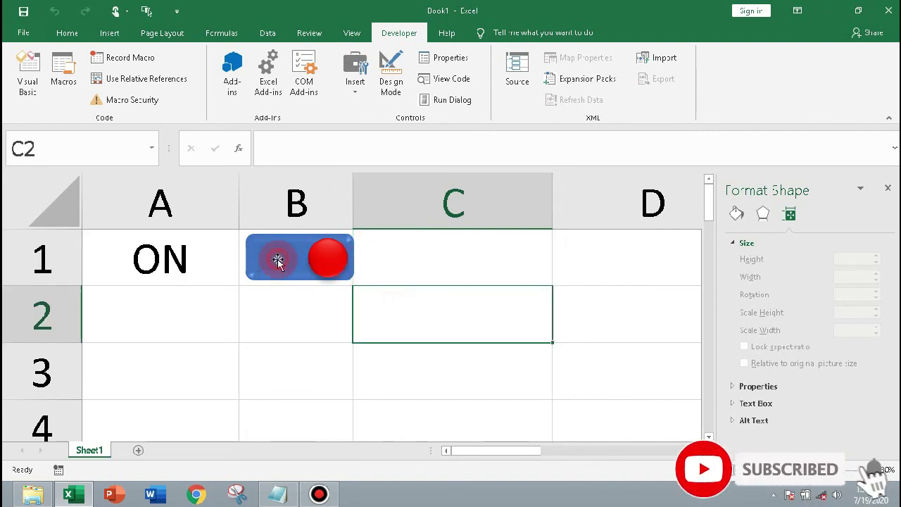
click(328, 265)
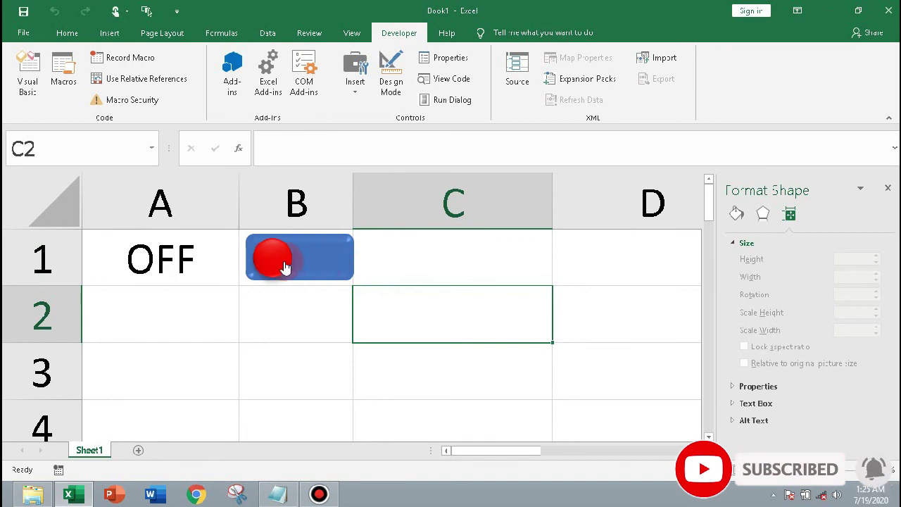
click(275, 261)
click(332, 261)
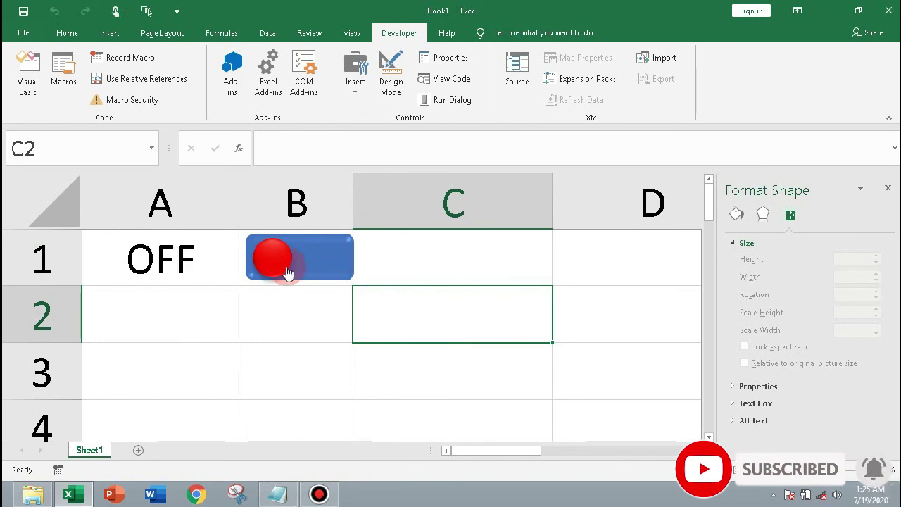
click(279, 266)
click(323, 264)
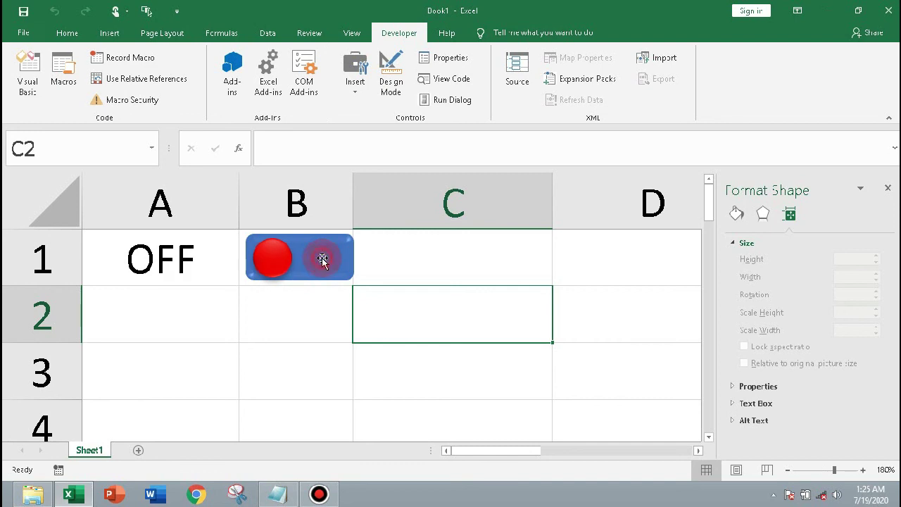
click(270, 260)
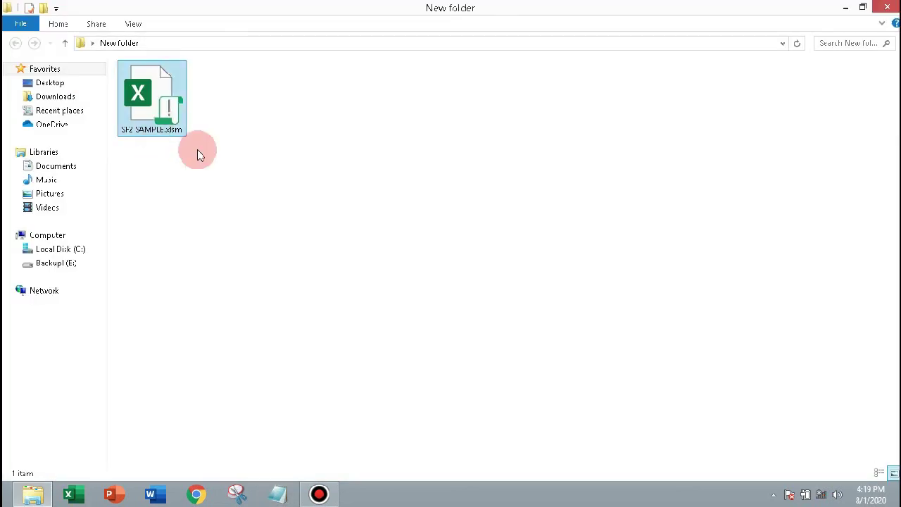
Refresh the New folder window in File Explorer and open SF2 SAMPLE.xlsm in Excel
right_click(296, 180)
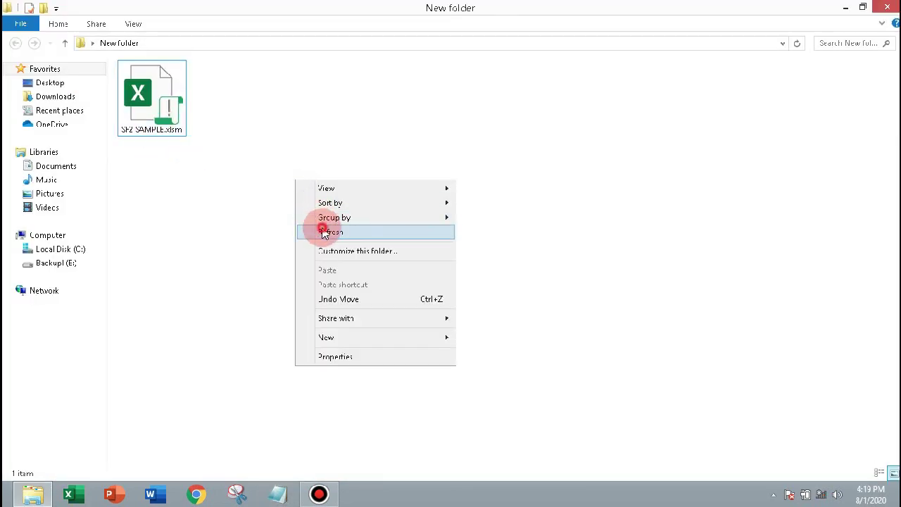
click(324, 233)
click(173, 115)
right_click(174, 117)
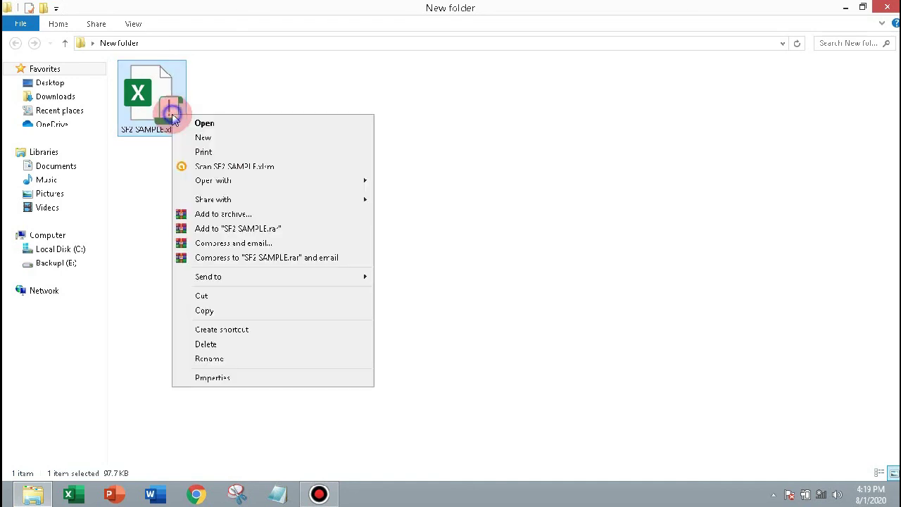
click(189, 124)
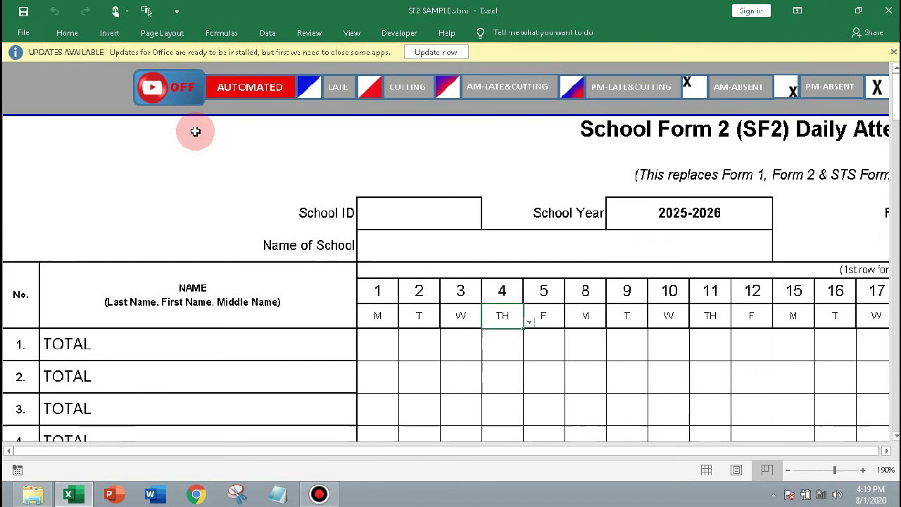
Dismiss the Office update notice and zoom the School Form 2 sheet to 220%
click(395, 327)
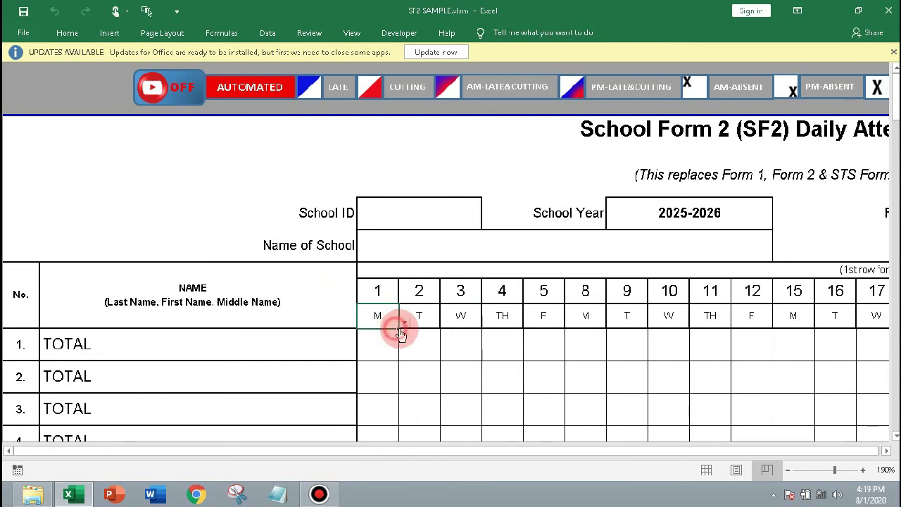
click(893, 53)
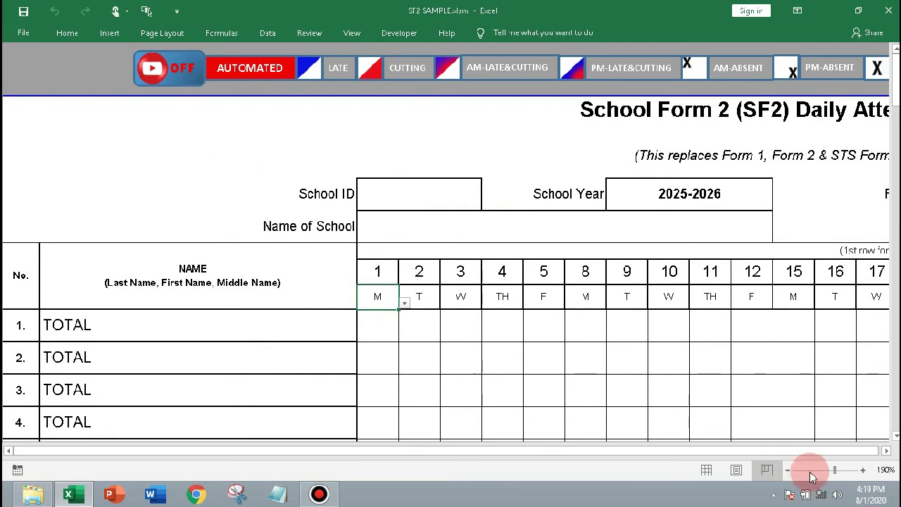
click(861, 471)
click(862, 471)
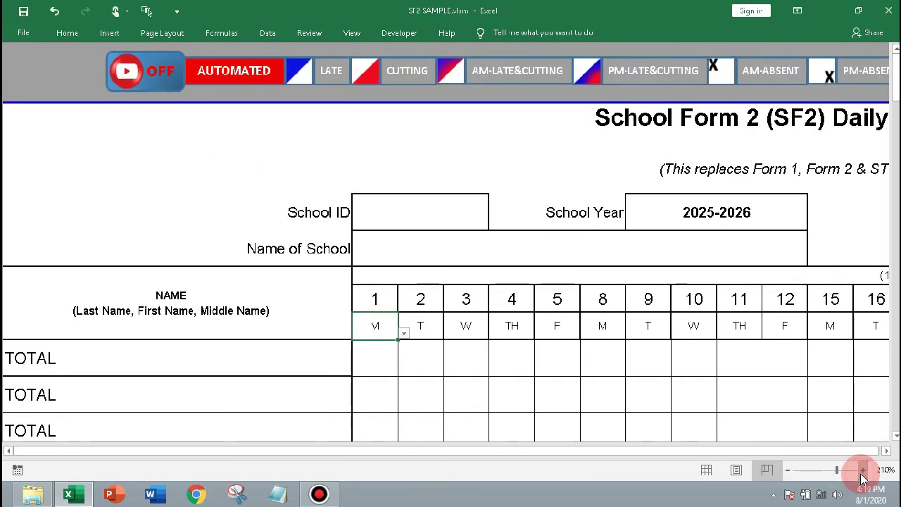
click(862, 472)
drag(663, 450, 526, 438)
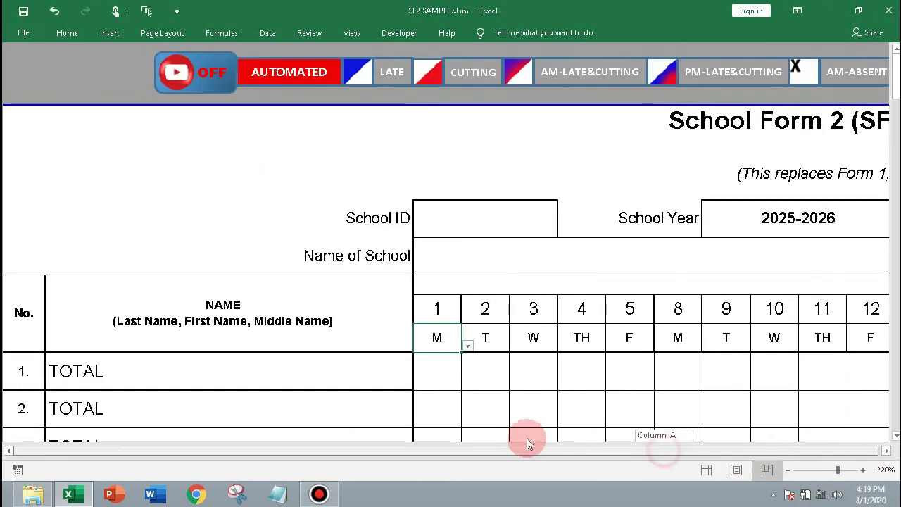
Turn the sample sheet's switch on and move the ENHANCED SF 2 BY AUTOMATED form just below the header bar
click(280, 380)
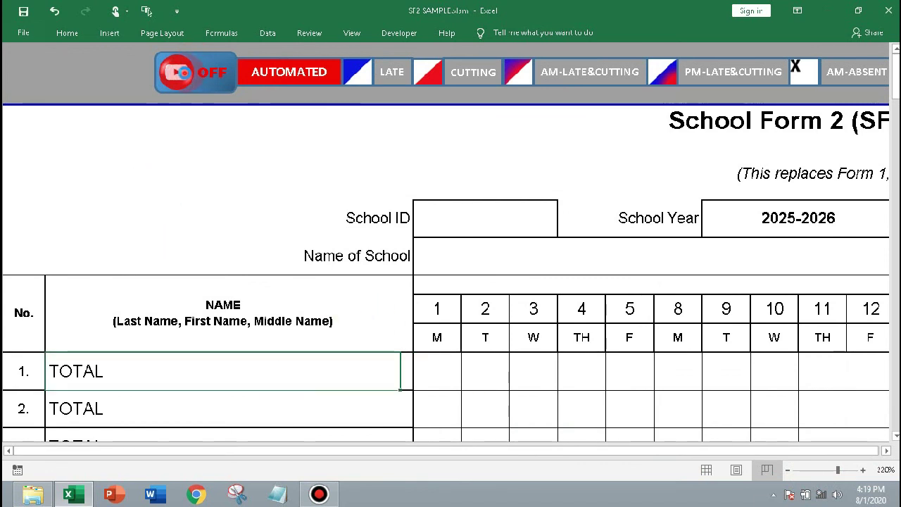
click(190, 72)
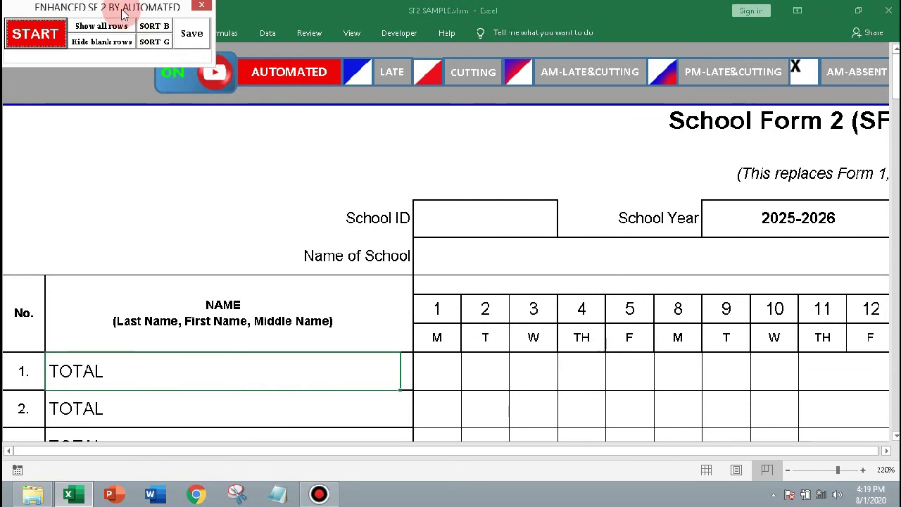
drag(276, 87, 369, 125)
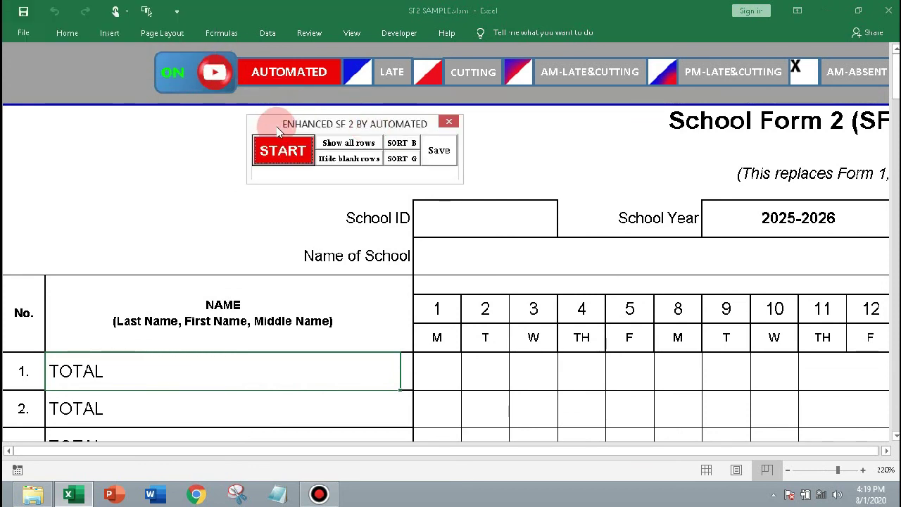
Toggle the sample sheet's switch off and on twice to check that it hides and shows the form
click(208, 74)
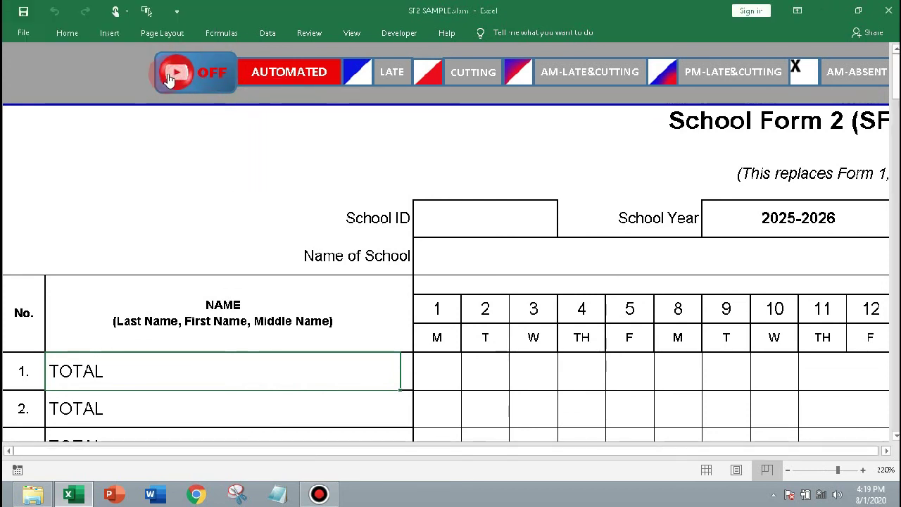
click(171, 77)
click(352, 144)
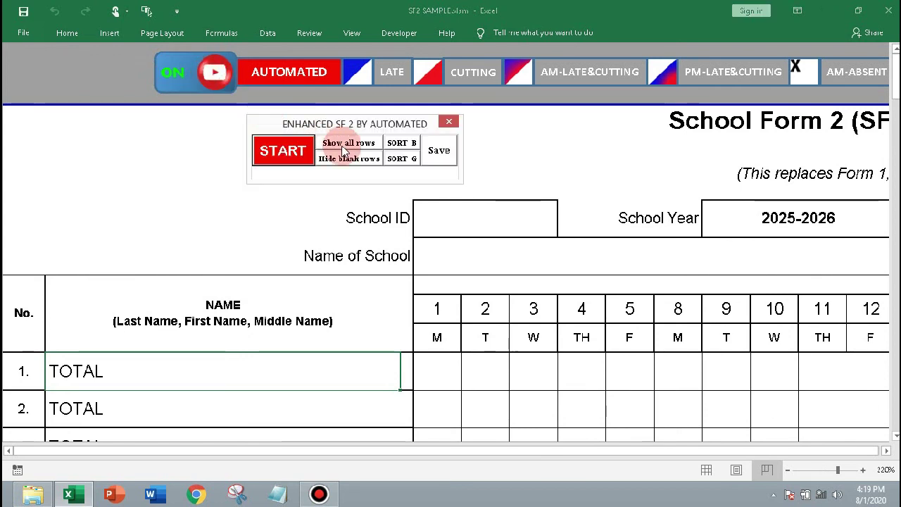
click(213, 74)
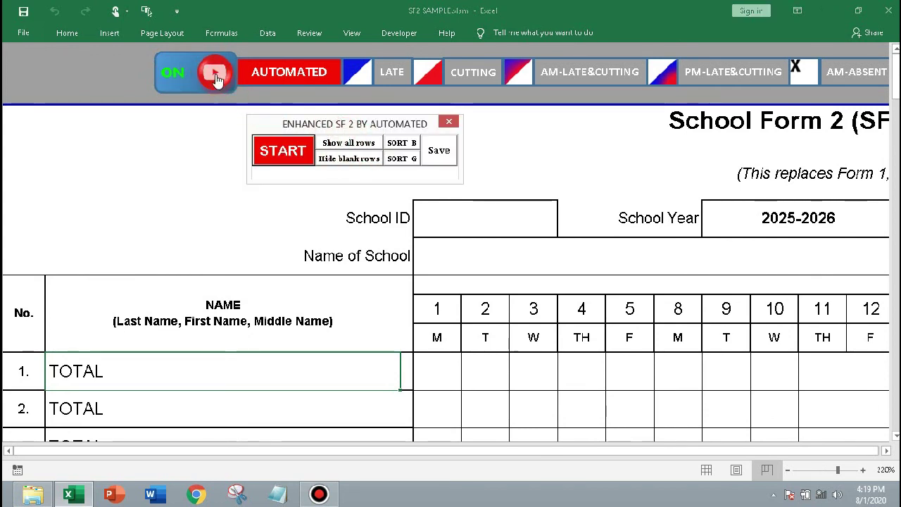
click(168, 83)
click(305, 138)
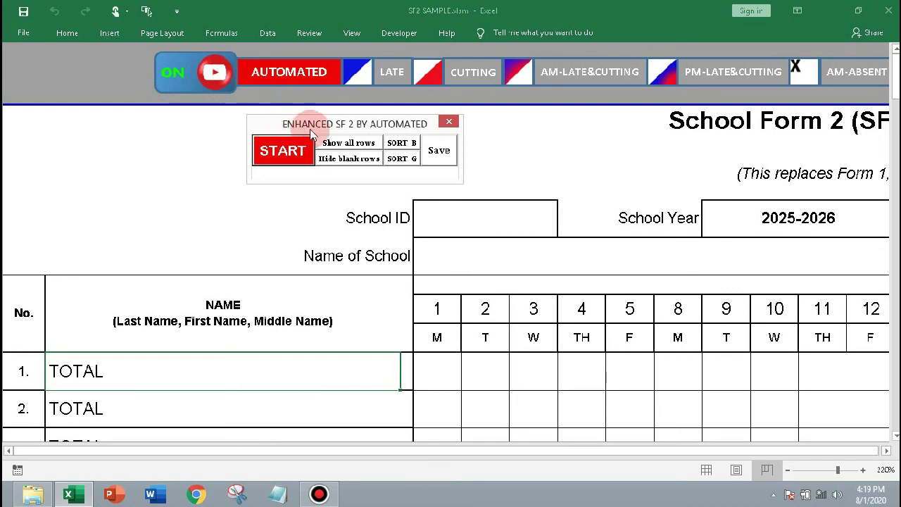
Toggle the sample sheet's switch off and on several more times to demonstrate hiding and showing the form
click(208, 76)
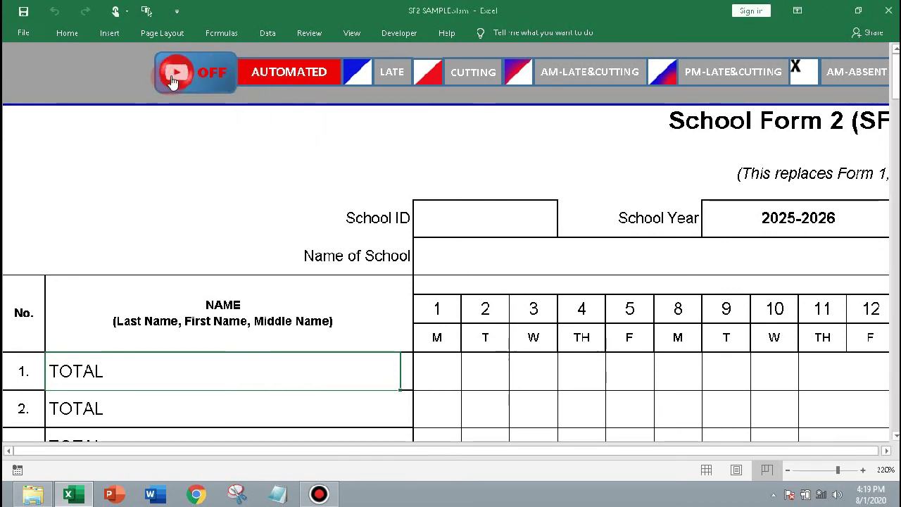
click(225, 83)
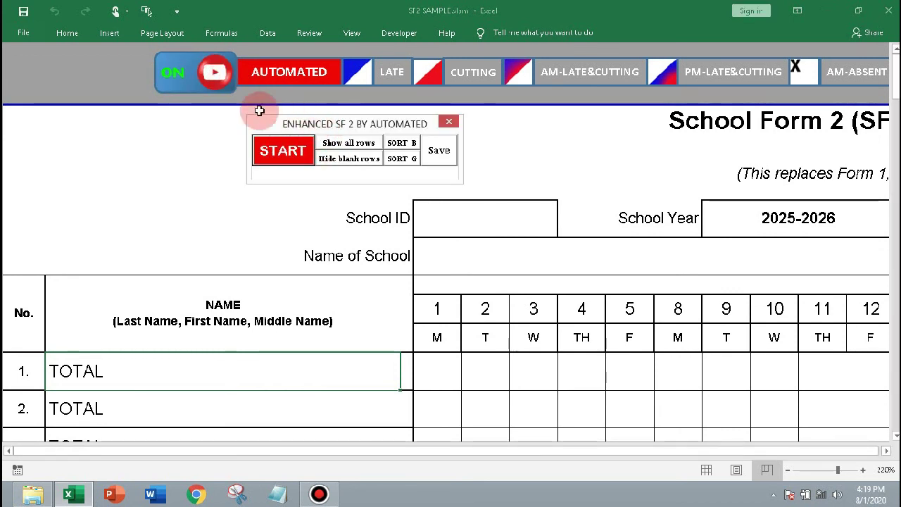
click(217, 78)
click(175, 77)
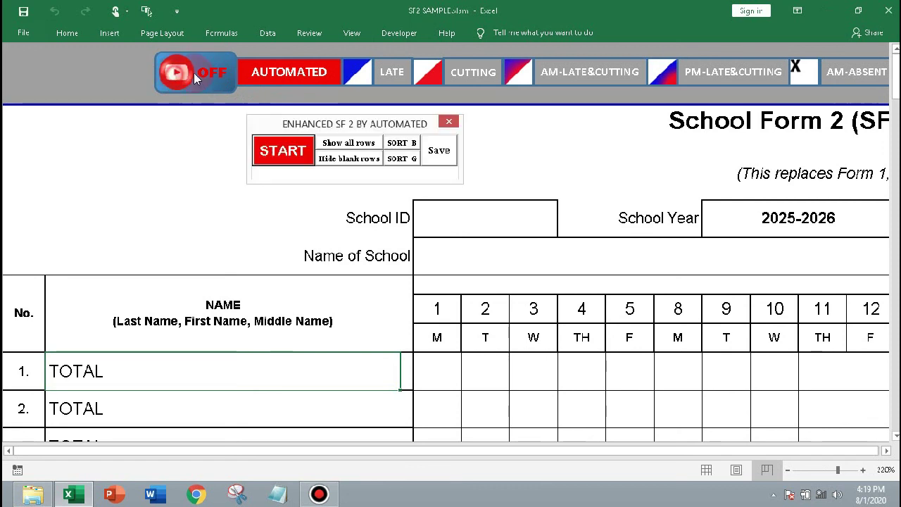
click(216, 79)
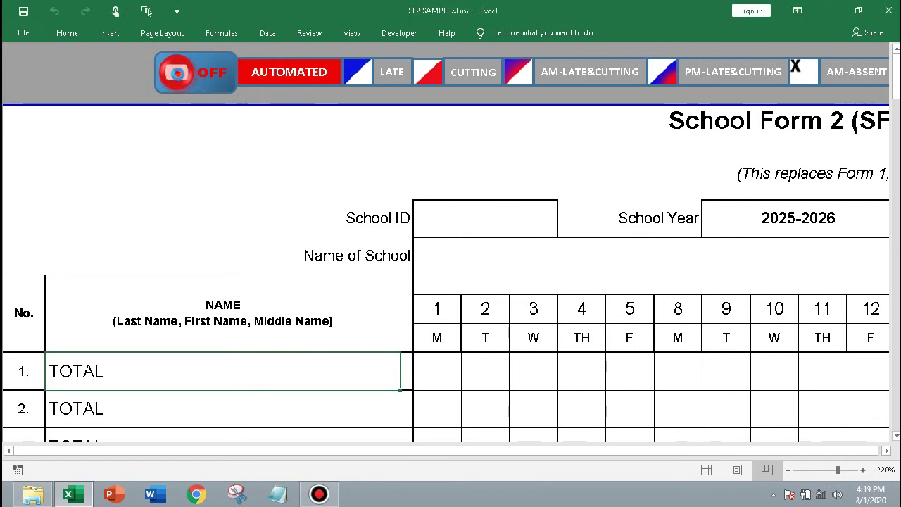
click(176, 79)
click(175, 84)
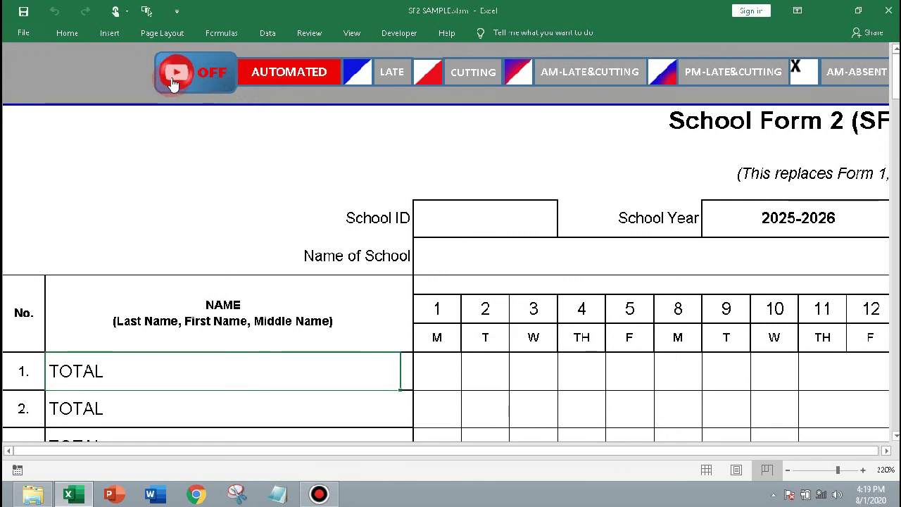
click(174, 83)
click(216, 79)
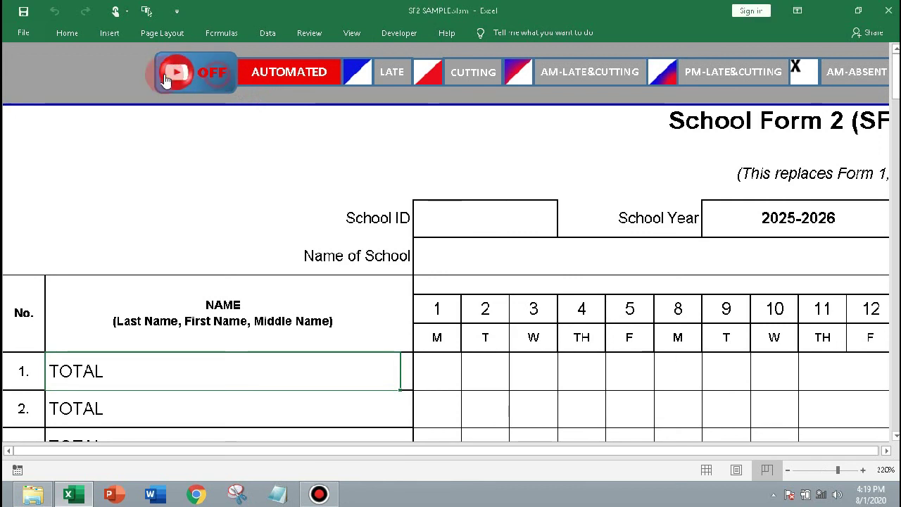
click(196, 75)
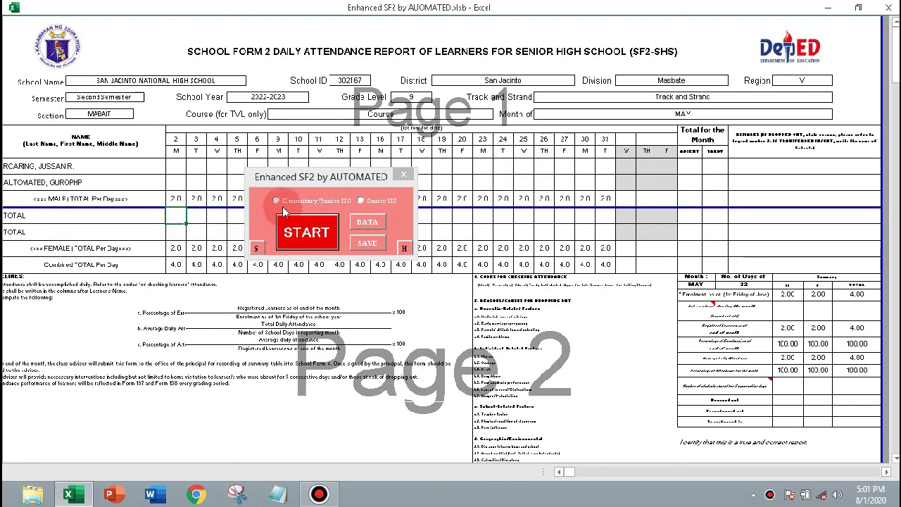
Switch the School Form 2 layout to Elementary/Junior HS, then back to Senior HS, to compare the two versions
click(276, 201)
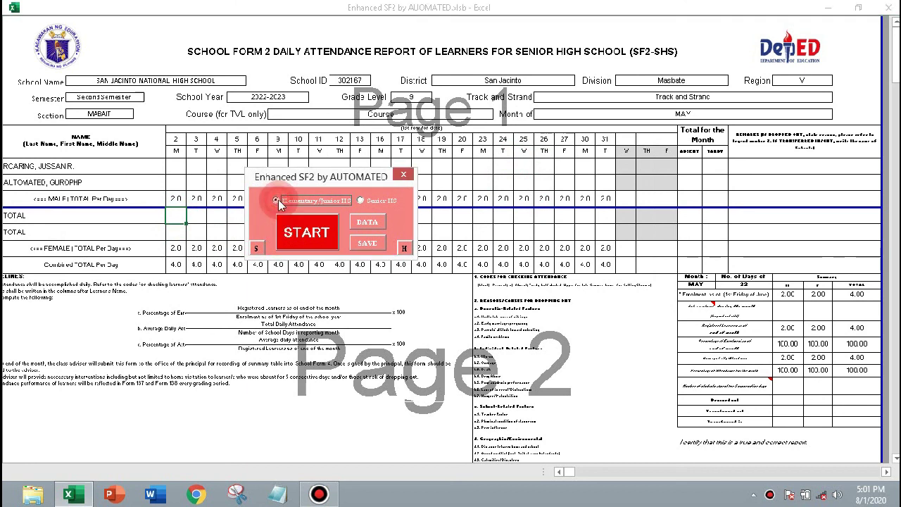
click(364, 200)
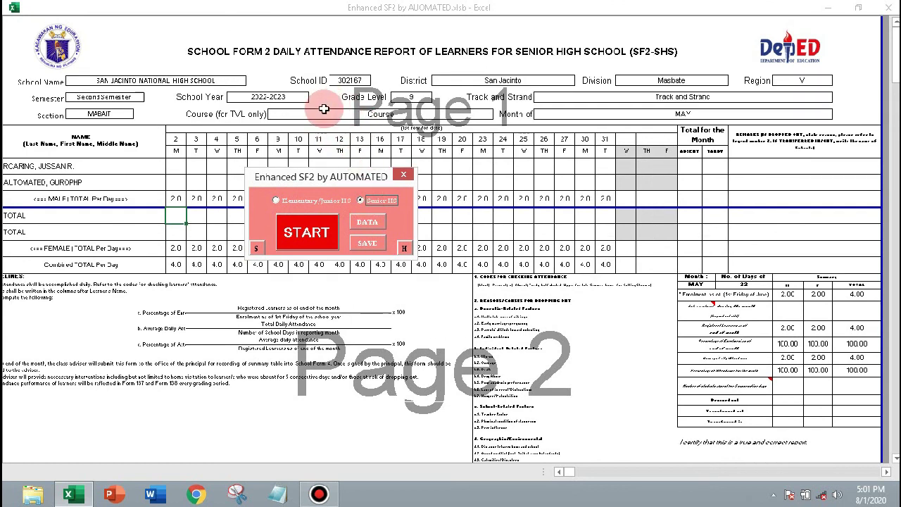
click(276, 201)
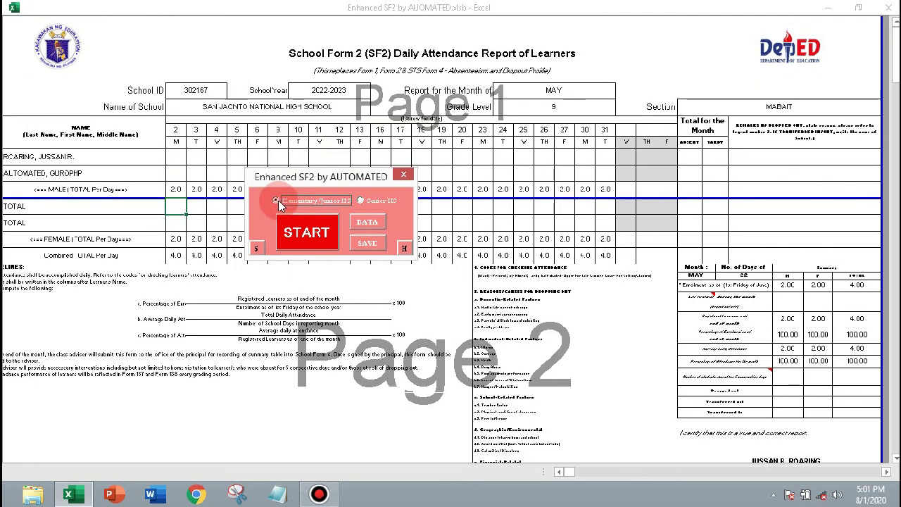
click(361, 202)
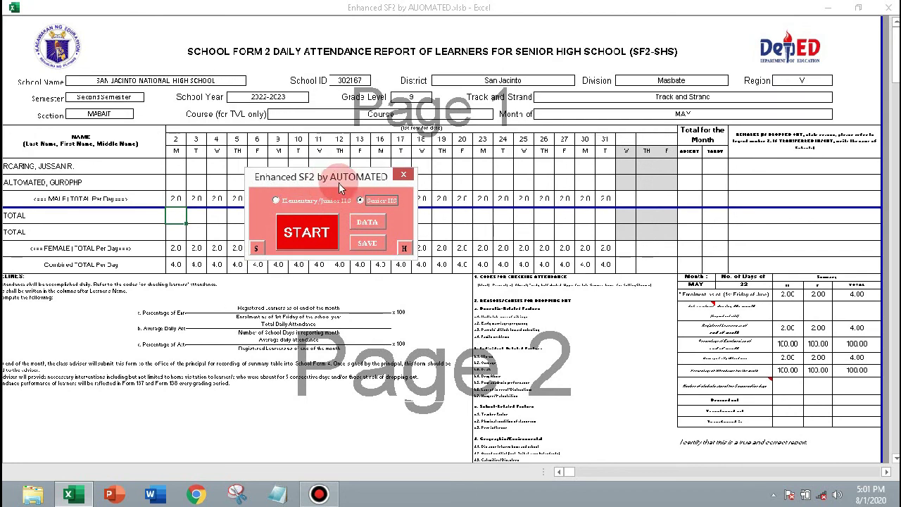
View the school data entry form without saving the current School Form 2, and close it unchanged
click(364, 224)
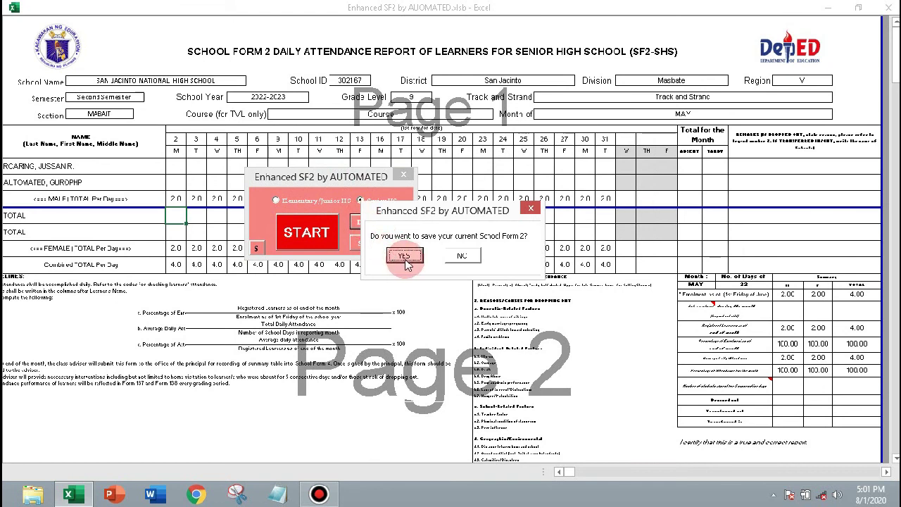
click(462, 255)
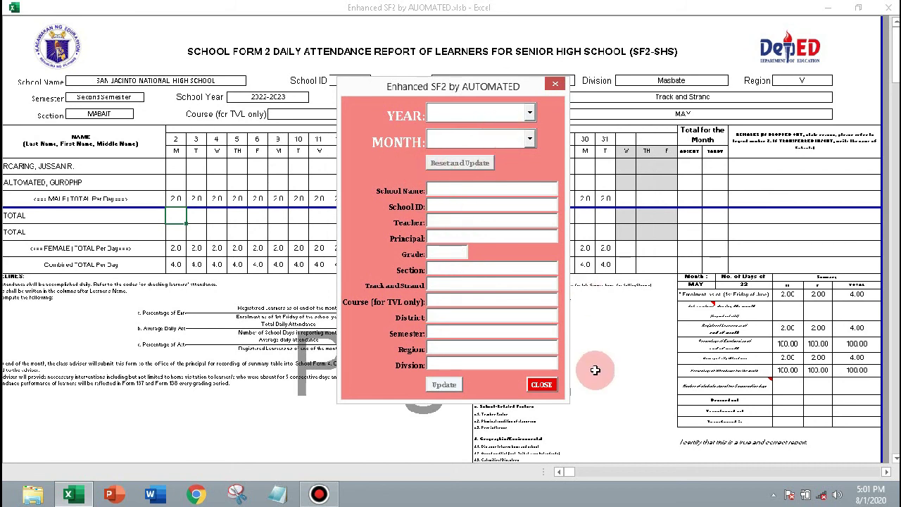
click(542, 385)
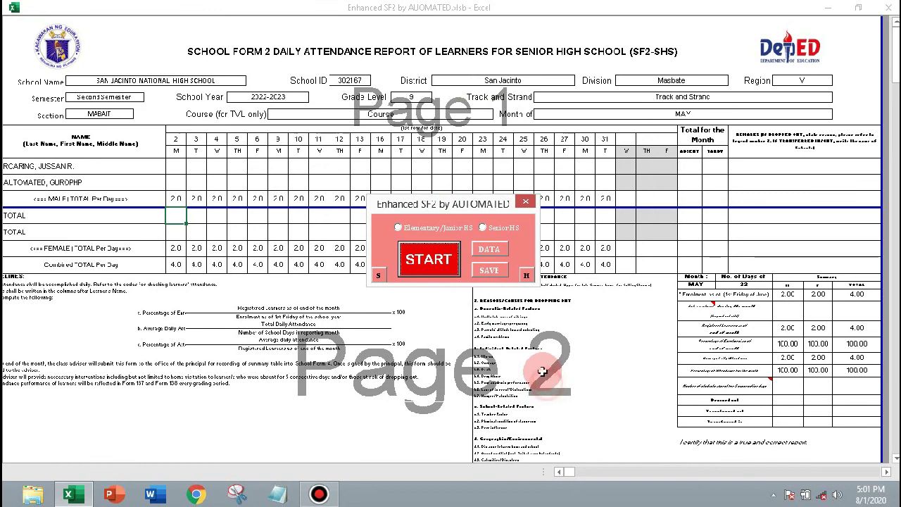
Start attendance marking, dismiss the developer information window, and move the AUTOMATED palette below the male learner rows
click(442, 266)
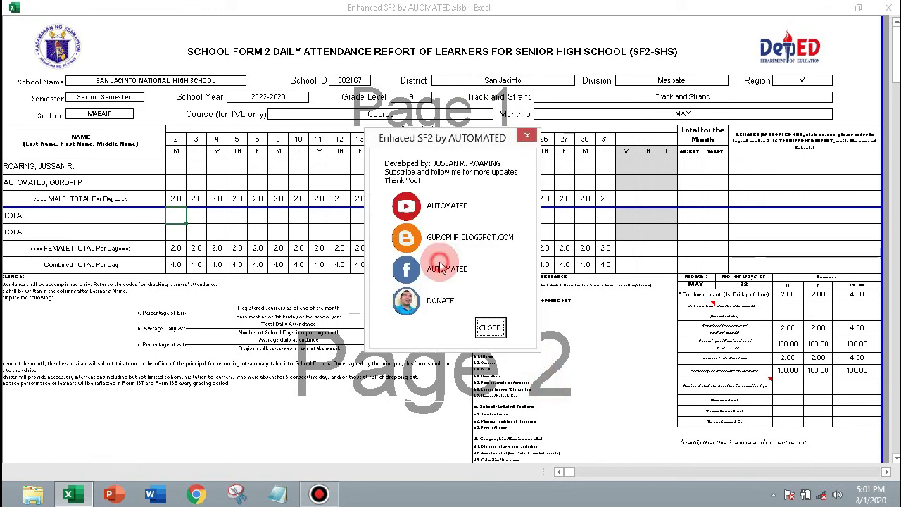
click(493, 327)
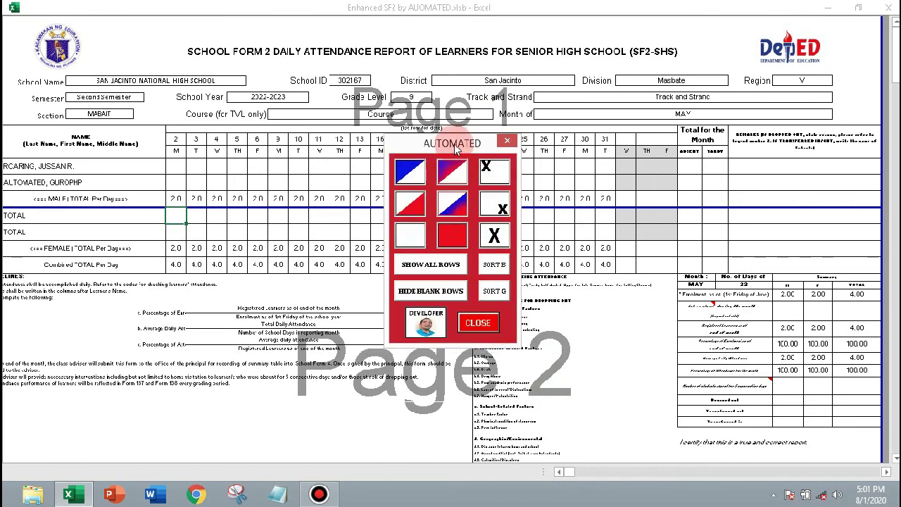
drag(455, 145, 255, 202)
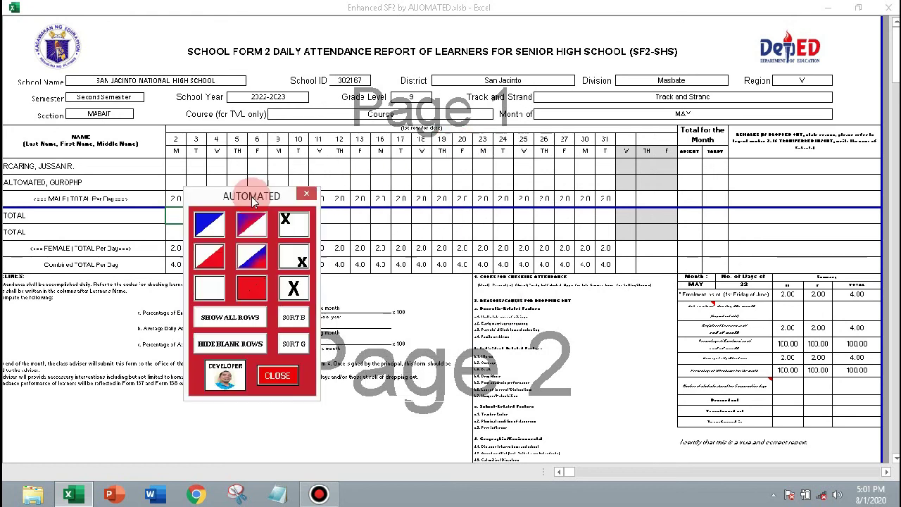
Mark both male learners as late on days 16 and 17 and as absent on days 23 and 24
click(375, 164)
drag(375, 164, 395, 177)
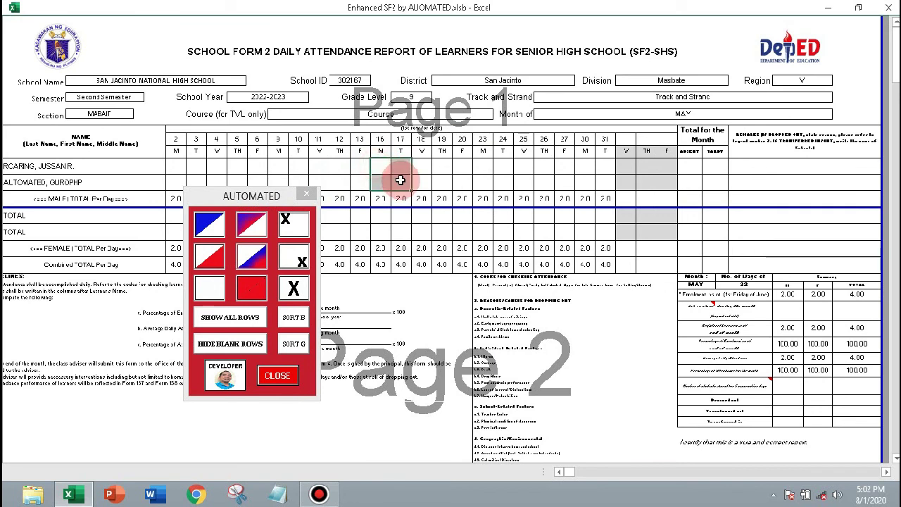
click(214, 226)
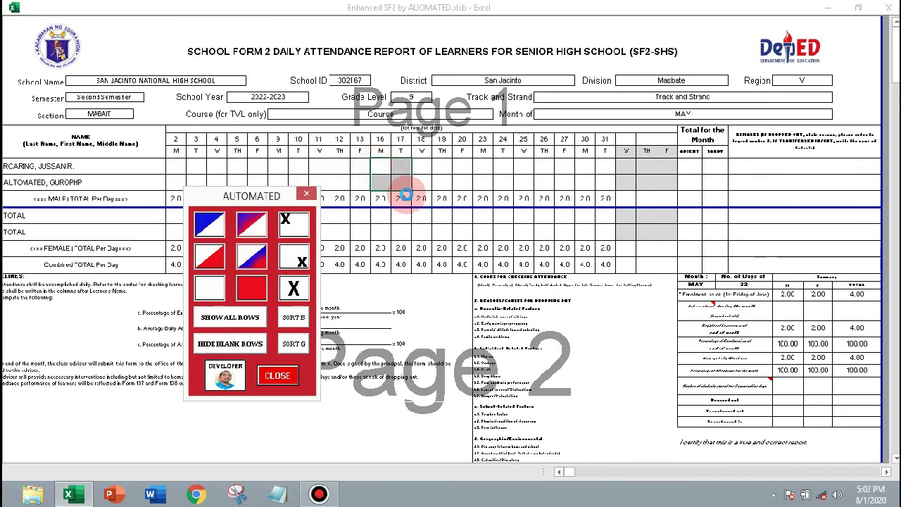
click(446, 179)
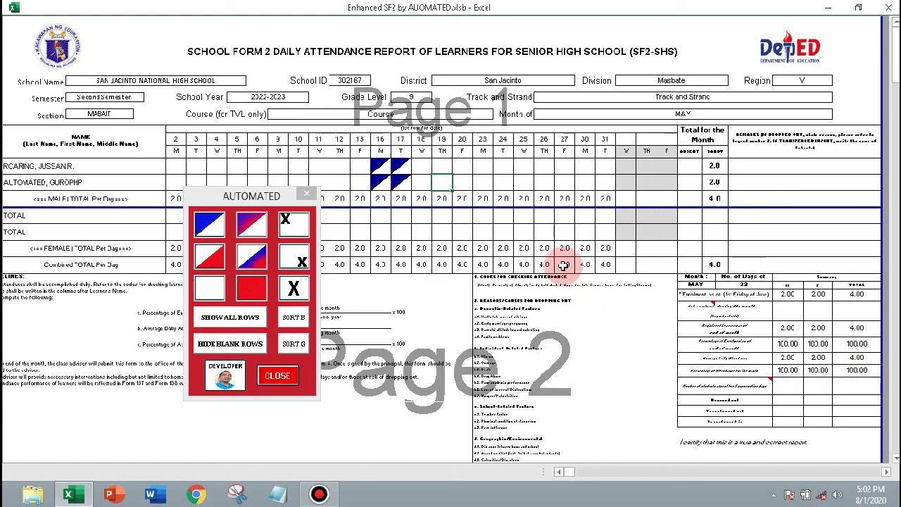
drag(482, 166, 504, 181)
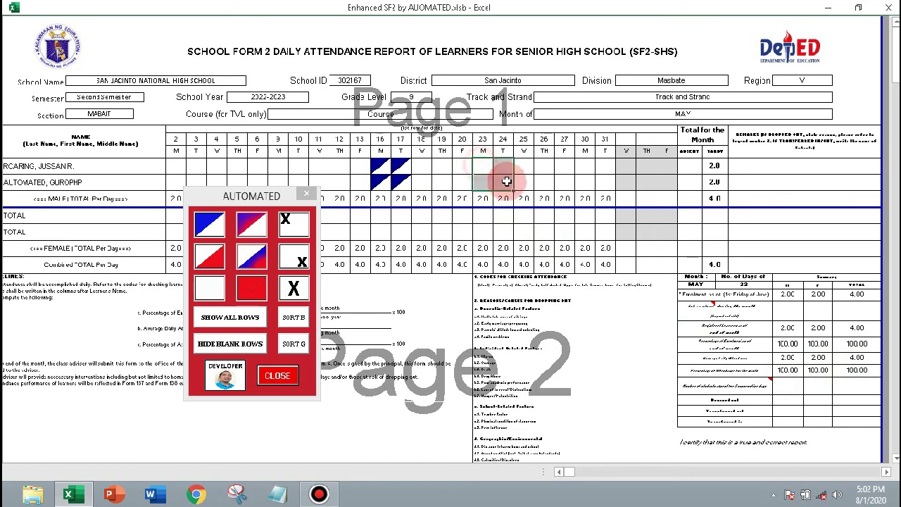
click(291, 290)
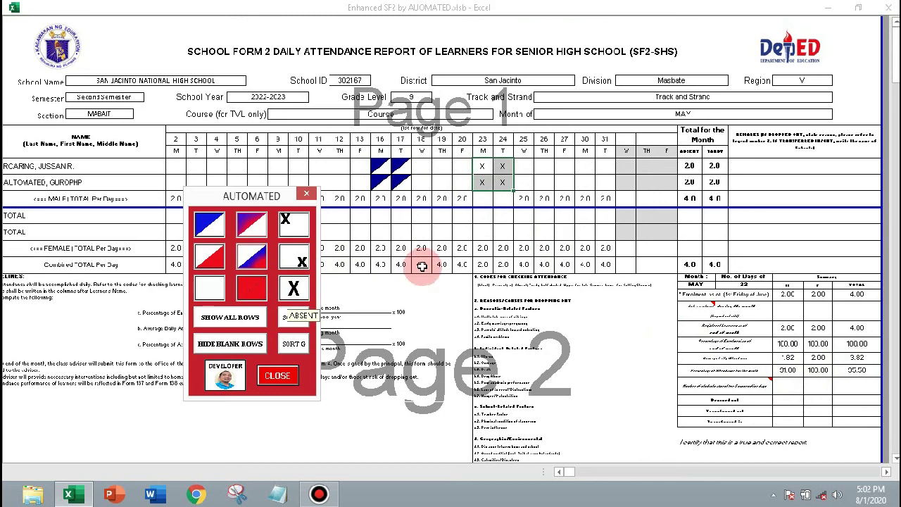
click(567, 183)
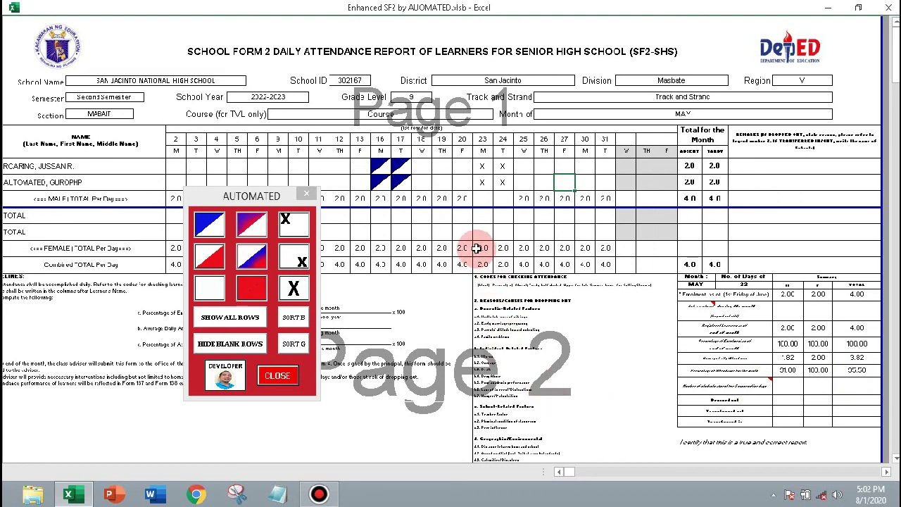
Mark both female rows as cutting on days 20, 23 and 24, and the second one as absent on days 27, 30 and 31
drag(469, 223, 495, 233)
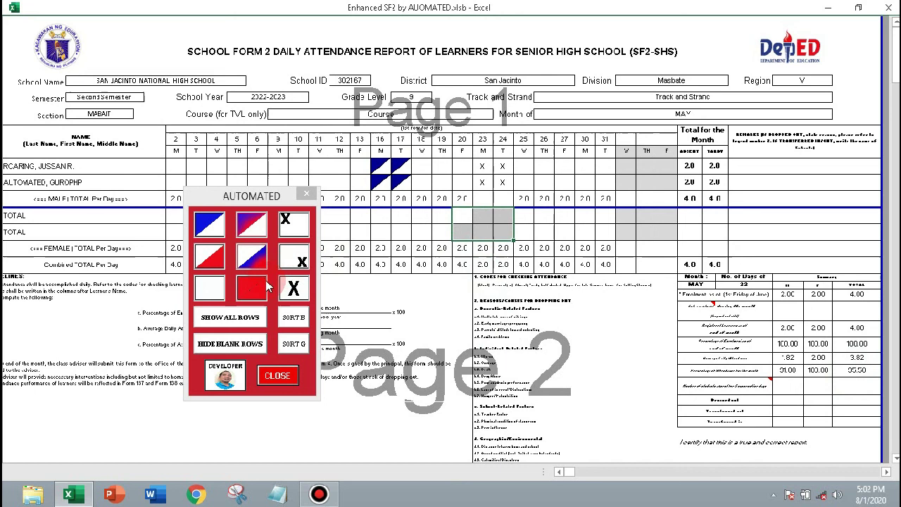
click(220, 265)
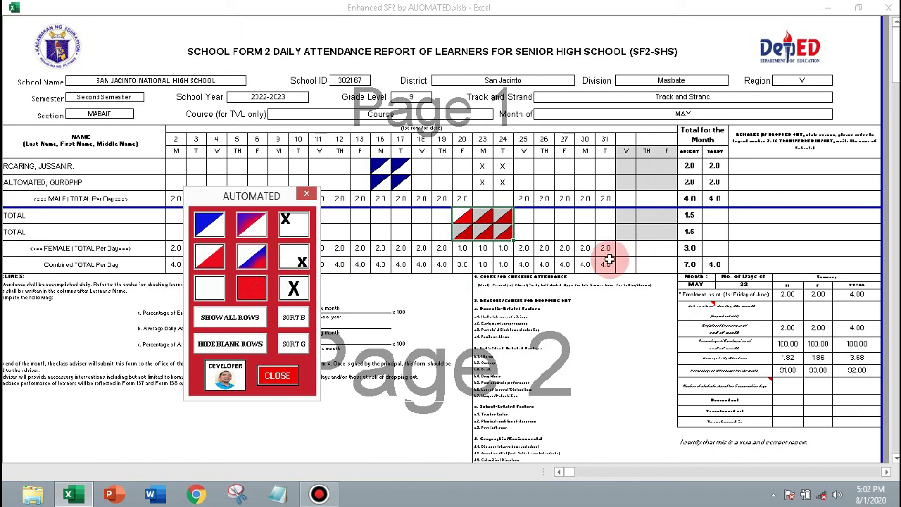
click(571, 231)
drag(571, 231, 595, 229)
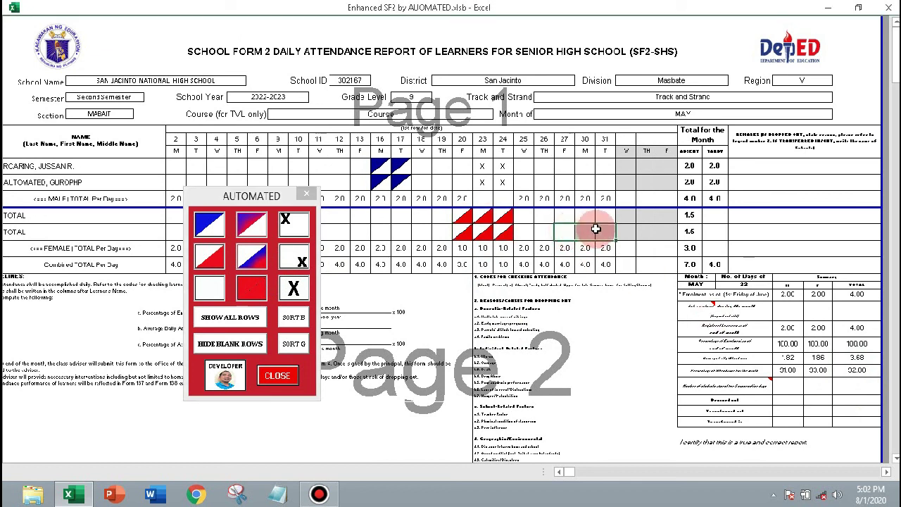
click(294, 287)
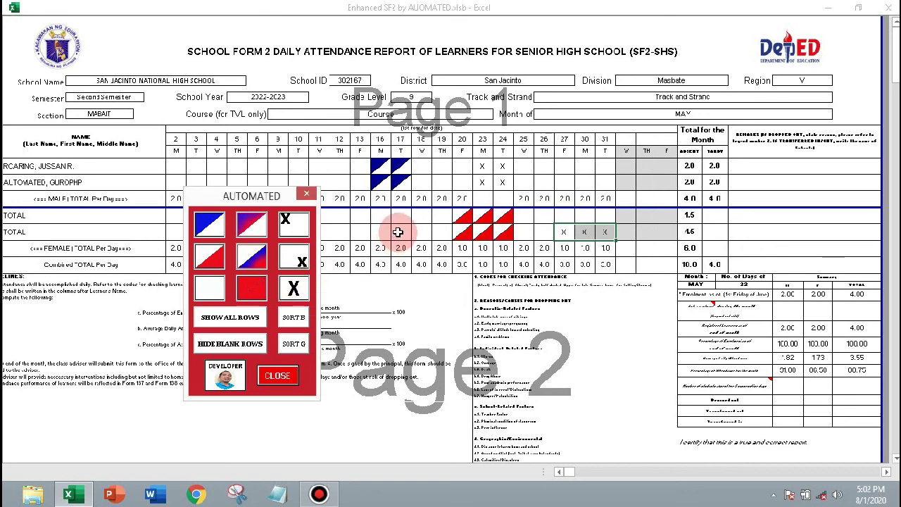
Mark both female rows as PM absent on days 16, 17 and 18
click(398, 232)
drag(382, 219, 421, 233)
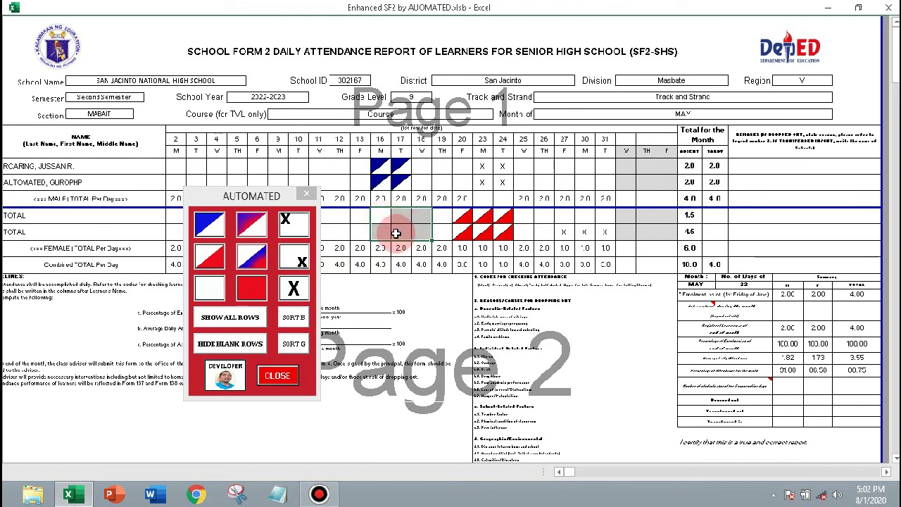
click(303, 262)
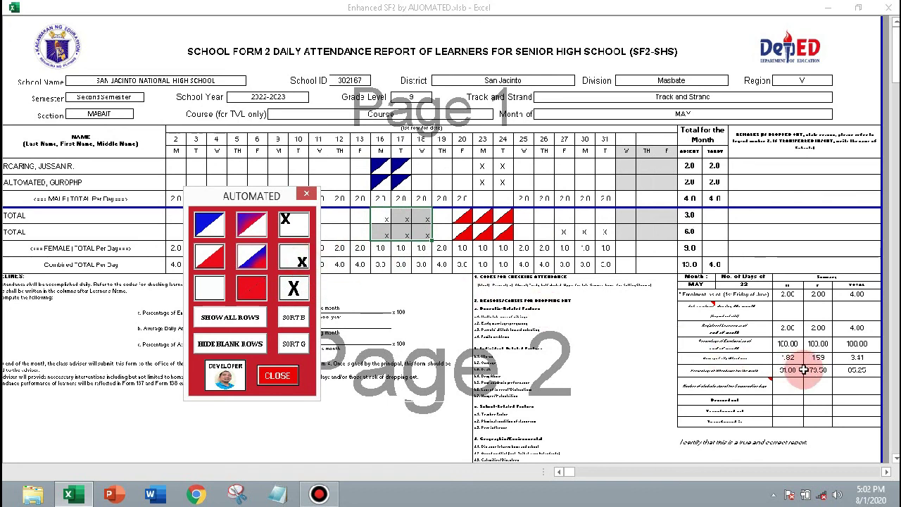
click(502, 233)
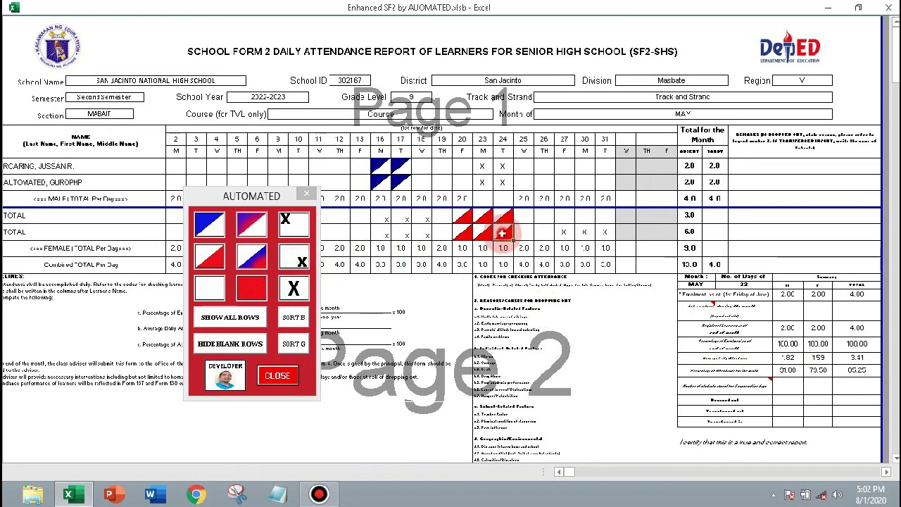
Close the AUTOMATED marking palette and move the Enhanced SF2 form over the monthly summary table
click(294, 378)
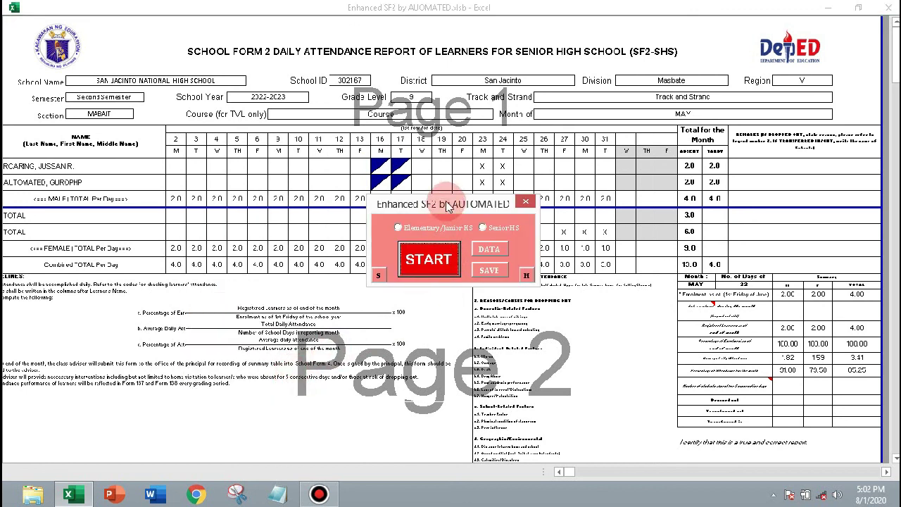
drag(447, 204, 704, 273)
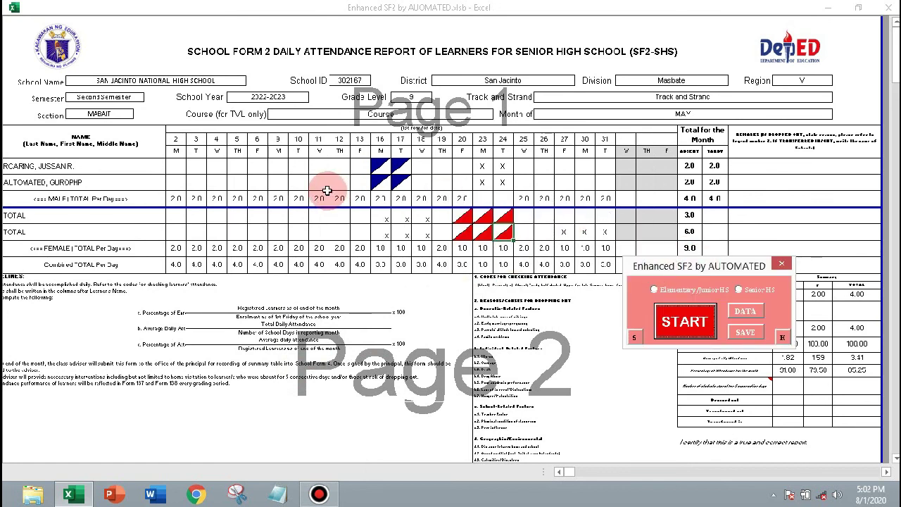
click(285, 167)
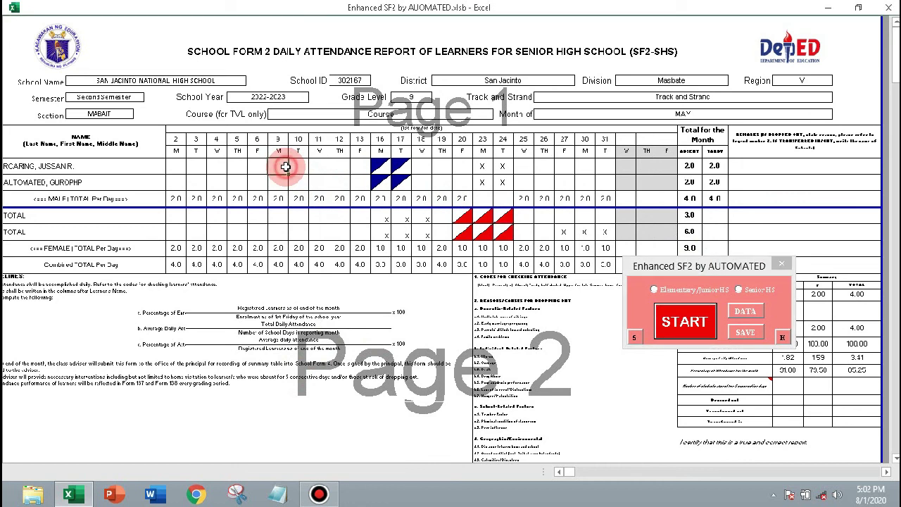
Set the weekday codes under days 2 and 3 of the attendance table to H
click(181, 152)
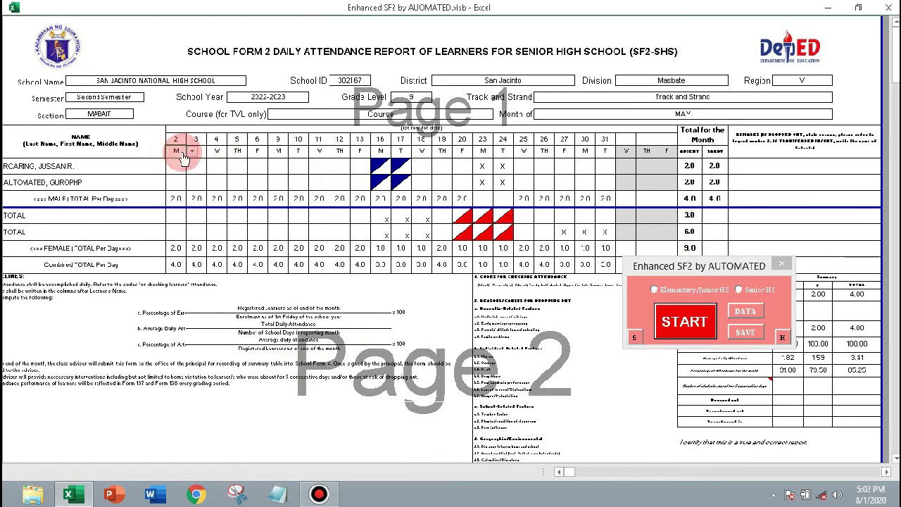
click(193, 152)
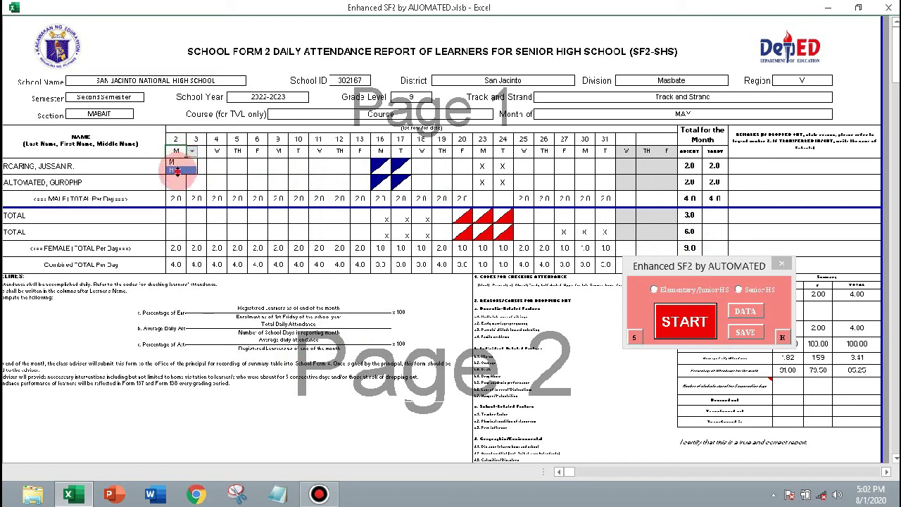
click(176, 171)
click(219, 171)
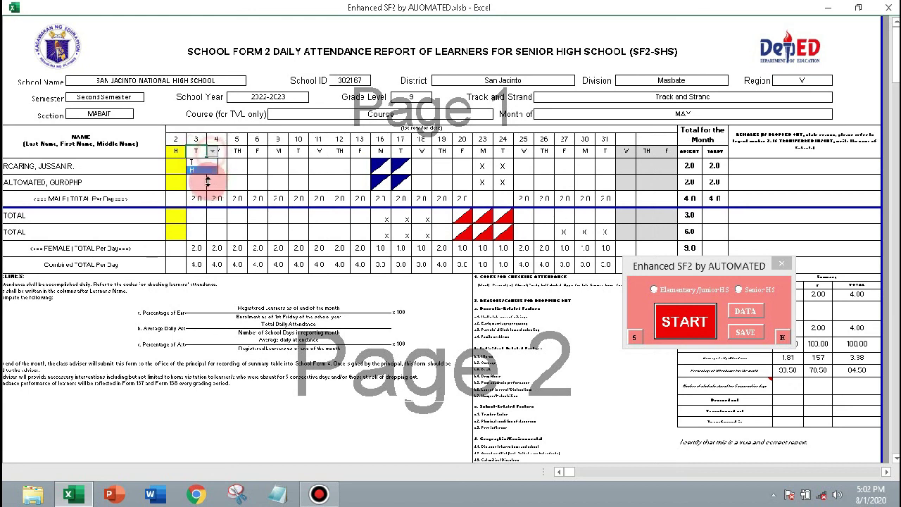
click(202, 170)
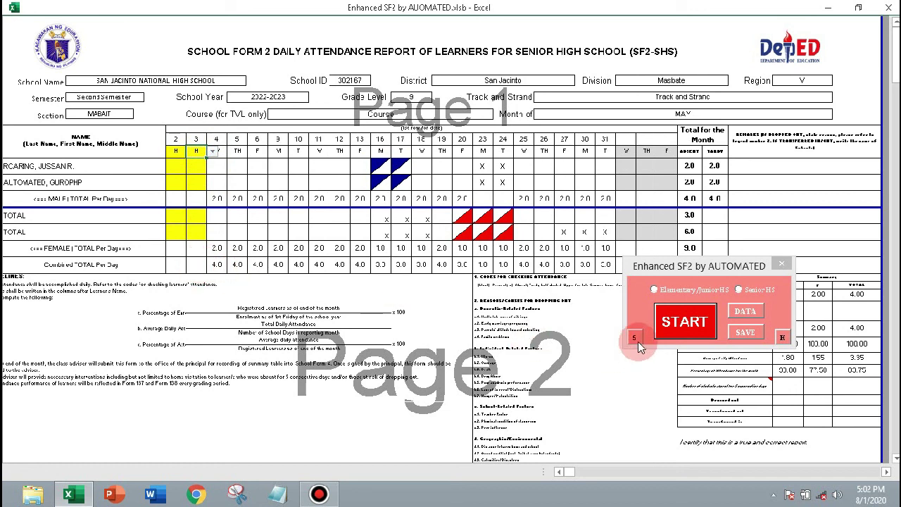
Move the Enhanced SF2 form off the monthly summary table, then start the AUTOMATED marking palette and place it over days 10 to 18
click(659, 273)
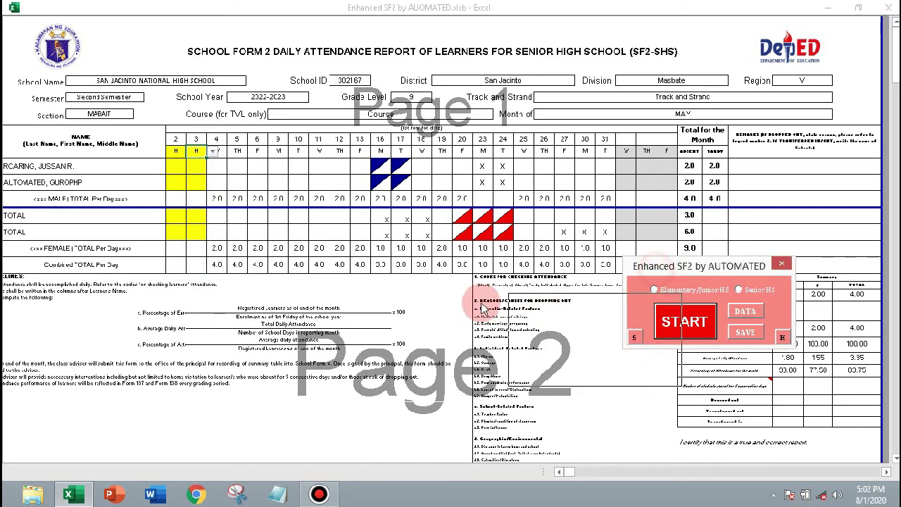
drag(294, 255, 295, 255)
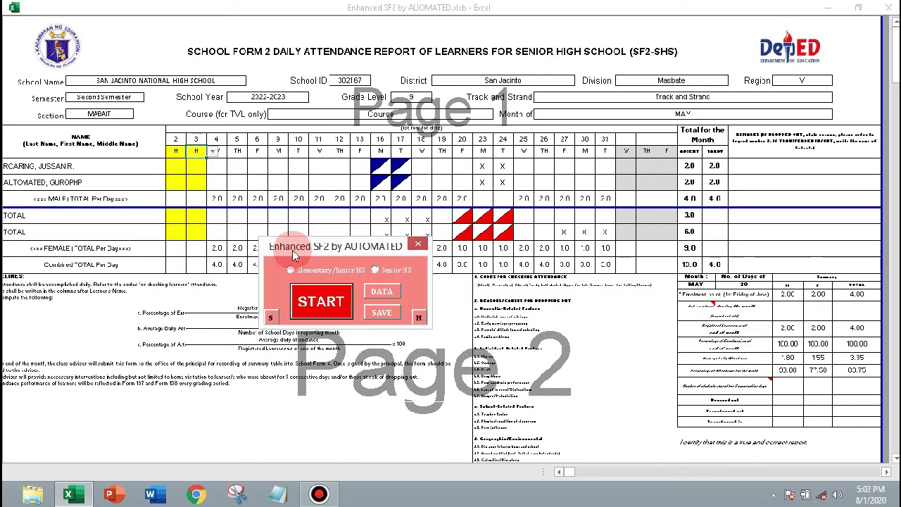
click(347, 301)
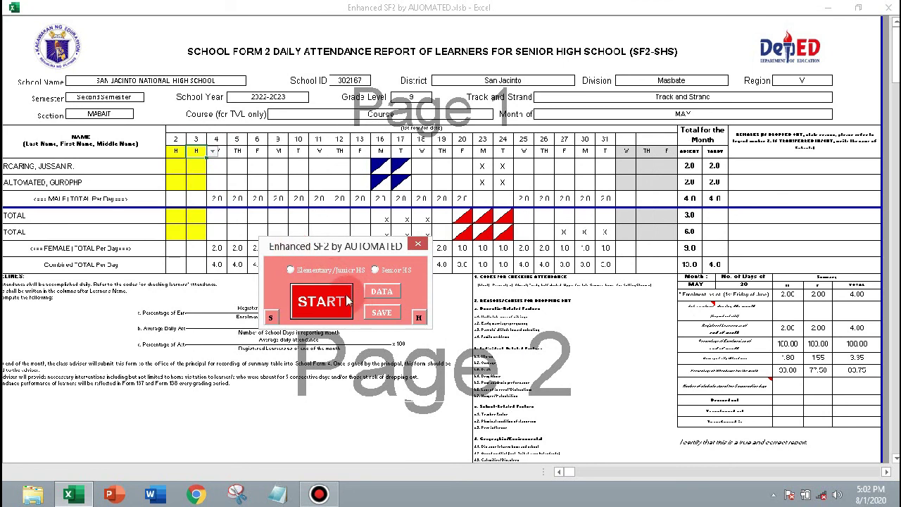
click(345, 301)
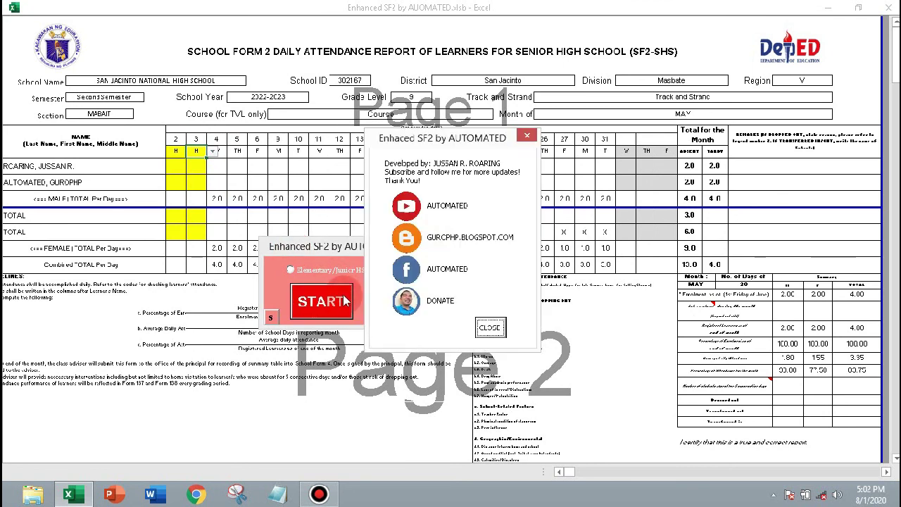
click(485, 326)
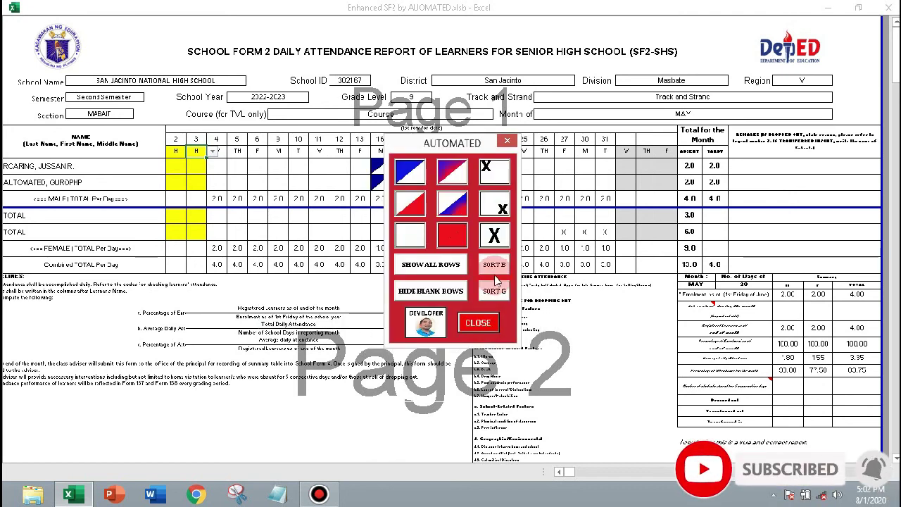
drag(464, 147, 370, 116)
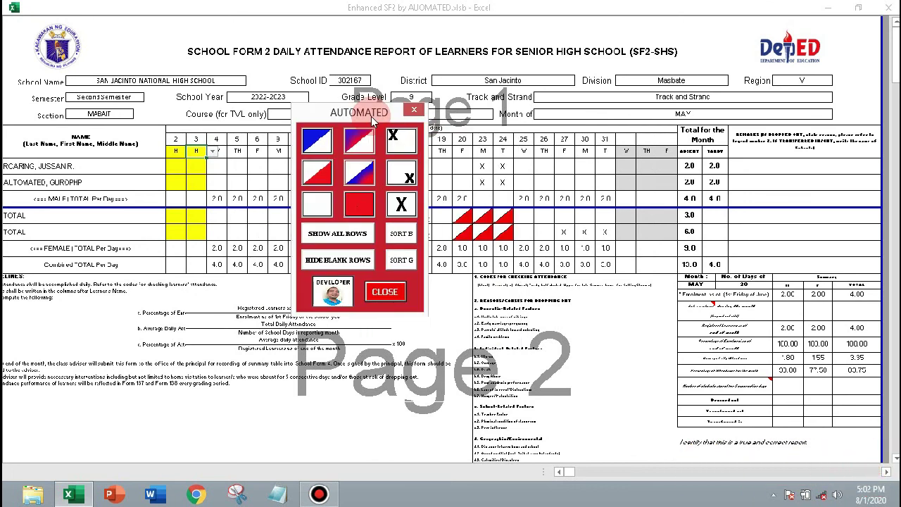